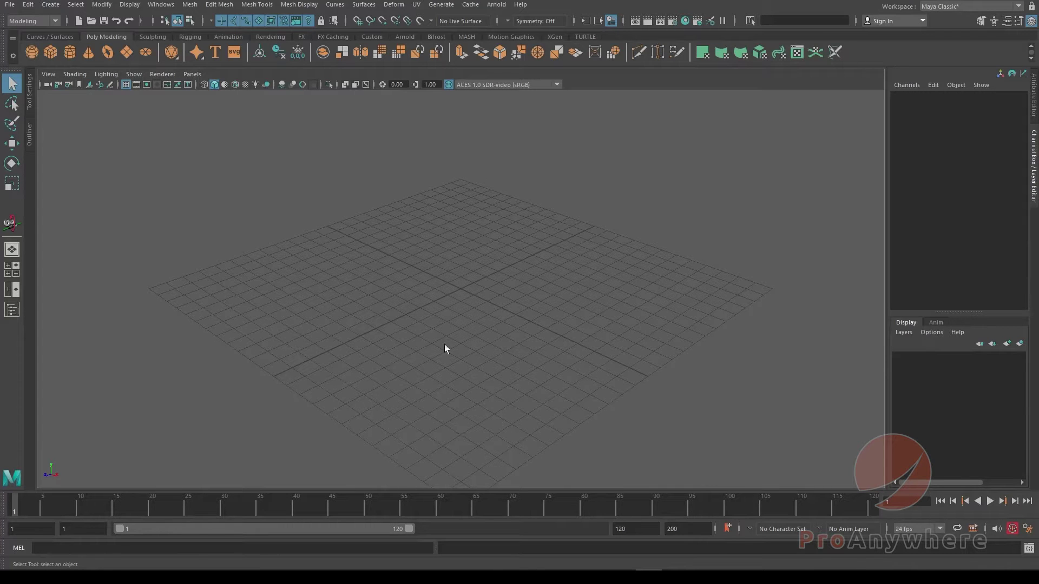
Step: Create a polygon plane at the scene origin
alt+drag(479, 236, 493, 216)
alt+right_drag(494, 217, 494, 299)
scroll(467, 274, up, 3)
click(50, 5)
mouse_move(53, 43)
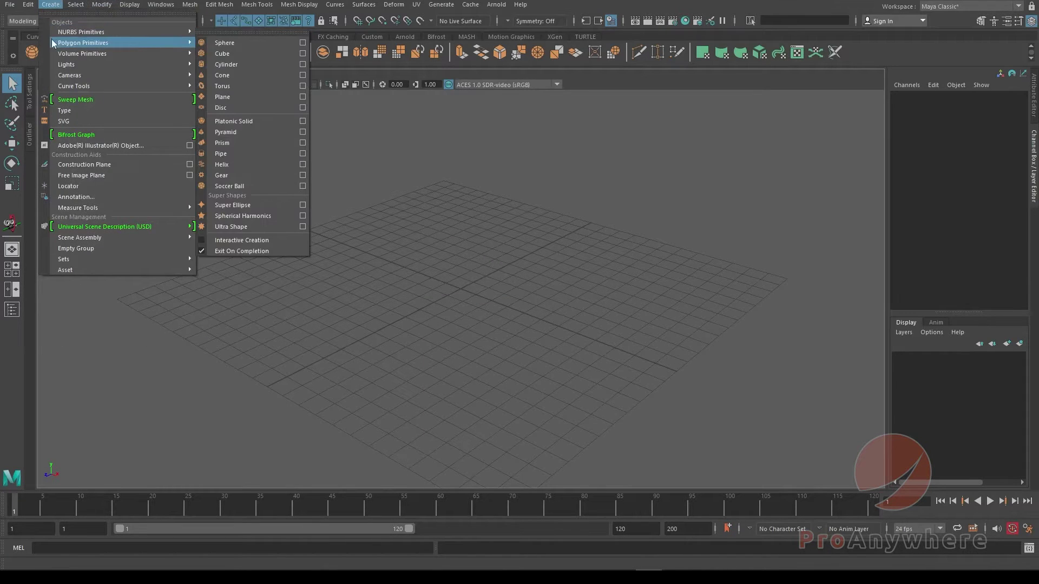
click(222, 97)
Step: Enlarge the plane into a square ground surface by setting a larger width and height in its creation inputs
alt+drag(485, 308, 506, 347)
alt+right_drag(506, 346, 688, 393)
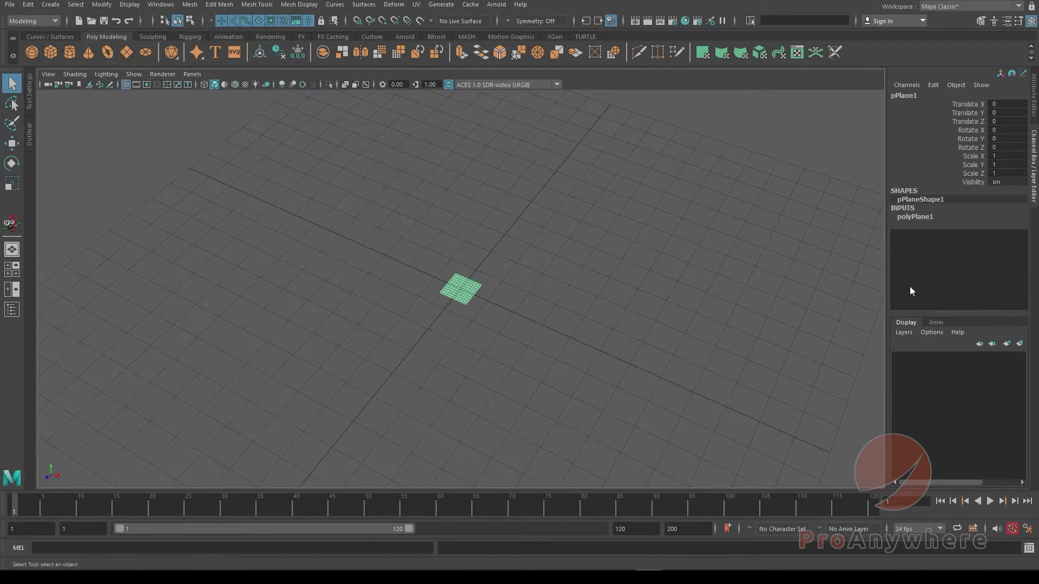
click(915, 217)
drag(1013, 225, 1015, 234)
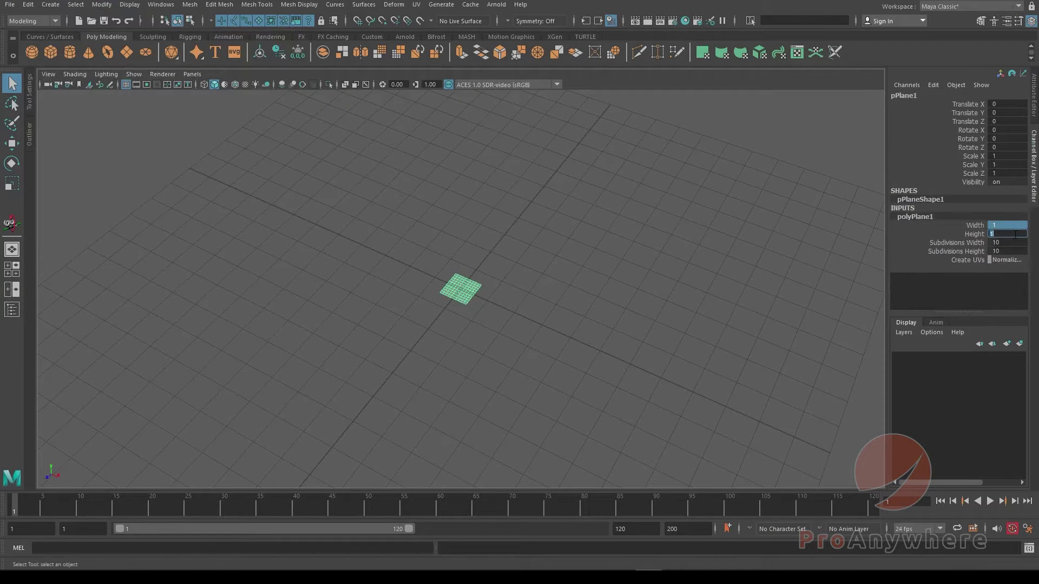
key(Return)
alt+drag(675, 249, 632, 246)
key(Delete)
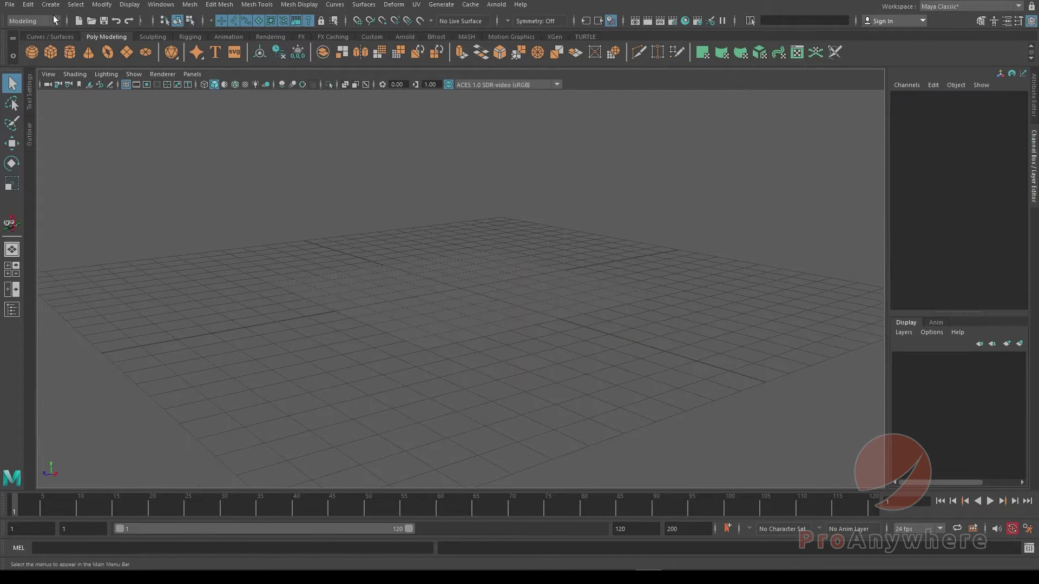
Step: Create a polygon cylinder at the origin and set its height to 4
click(50, 4)
mouse_move(93, 43)
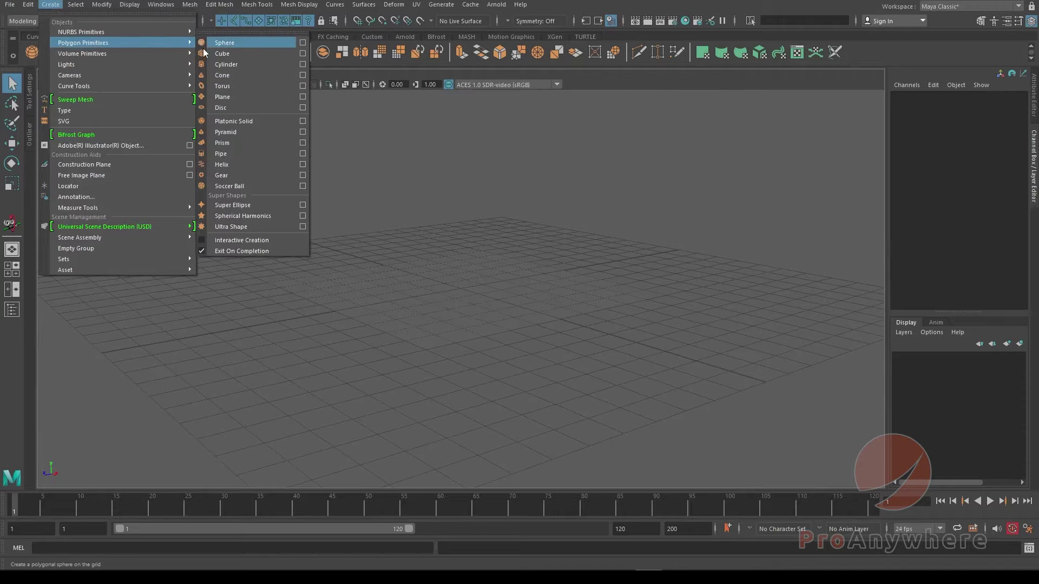
click(213, 65)
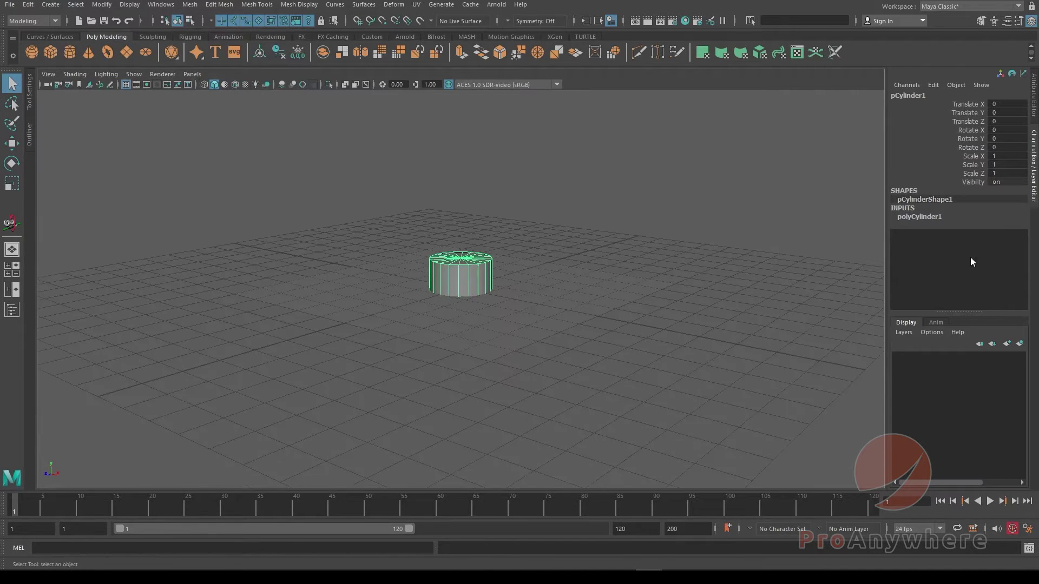
click(940, 216)
double_click(1012, 236)
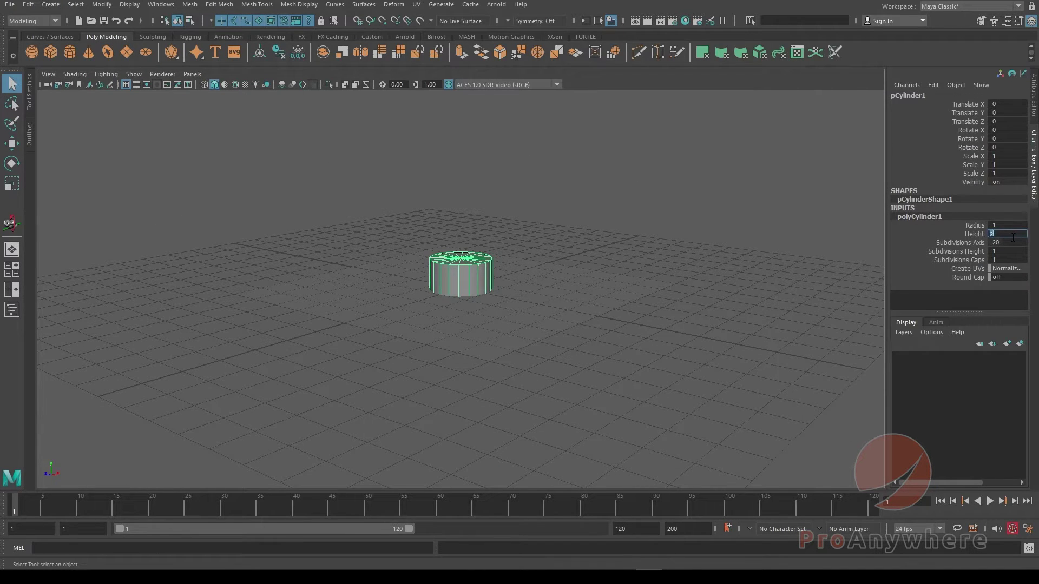
text(4)
key(Return)
alt+drag(705, 299, 674, 307)
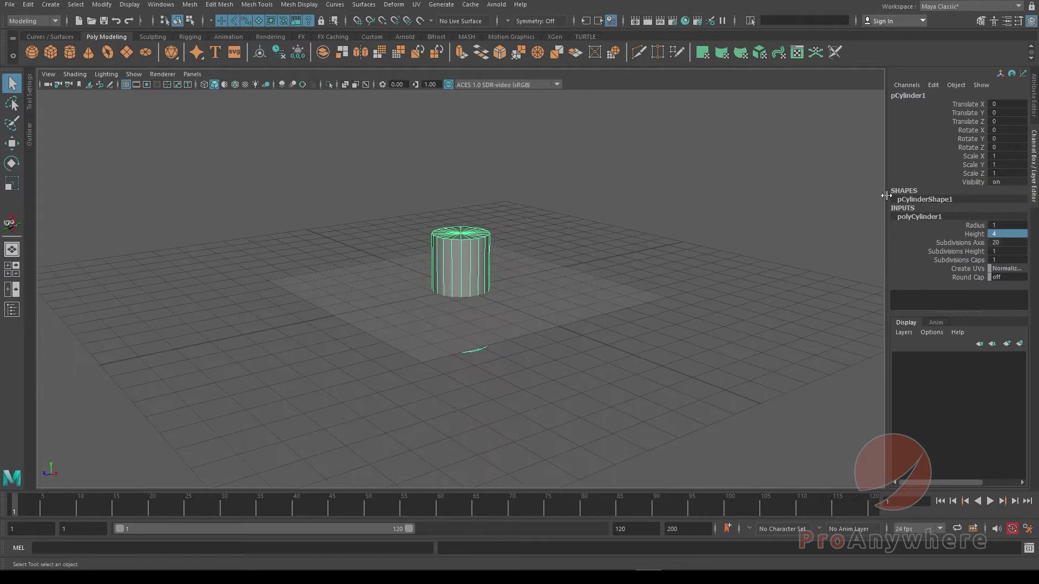
Step: Set the cylinder's Translate Y to 2 so it stands on the plane, and deselect it
double_click(1000, 111)
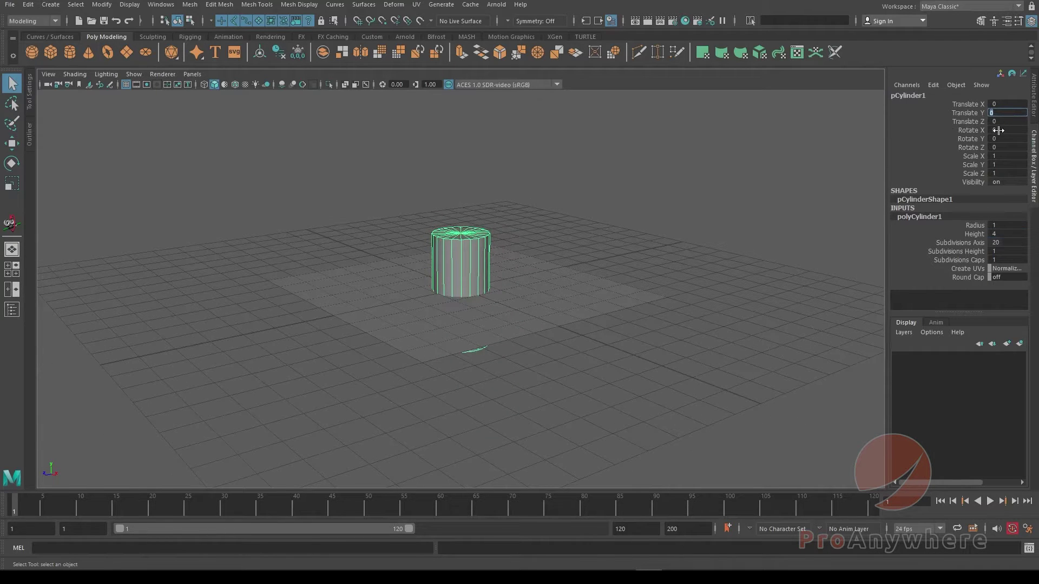
text(2)
key(Return)
alt+drag(503, 223, 536, 244)
scroll(536, 244, up, 1)
alt+middle_drag(547, 248, 547, 277)
click(593, 218)
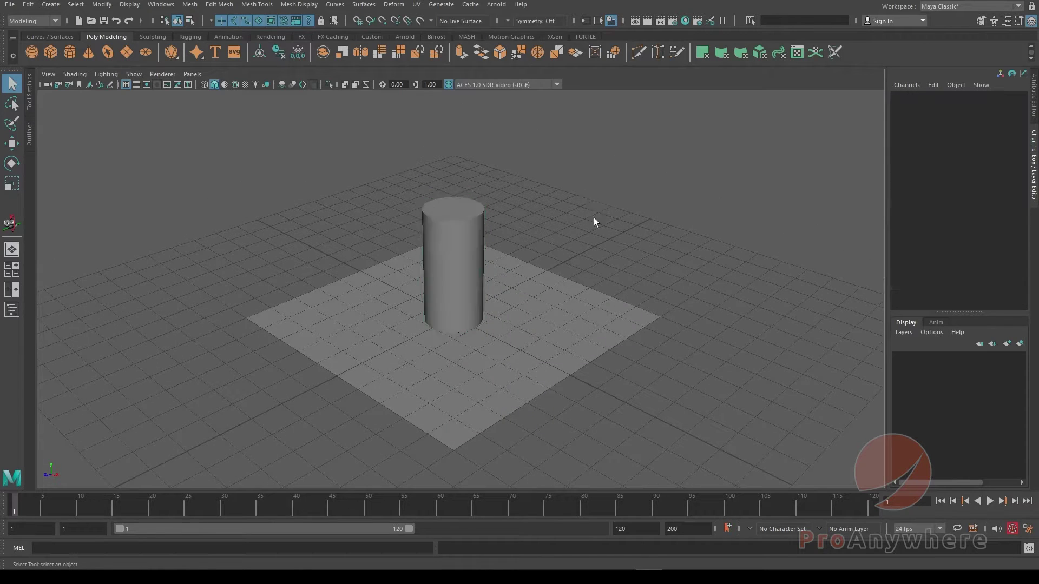
alt+drag(599, 244, 589, 260)
scroll(589, 269, up, 3)
alt+middle_drag(589, 269, 584, 288)
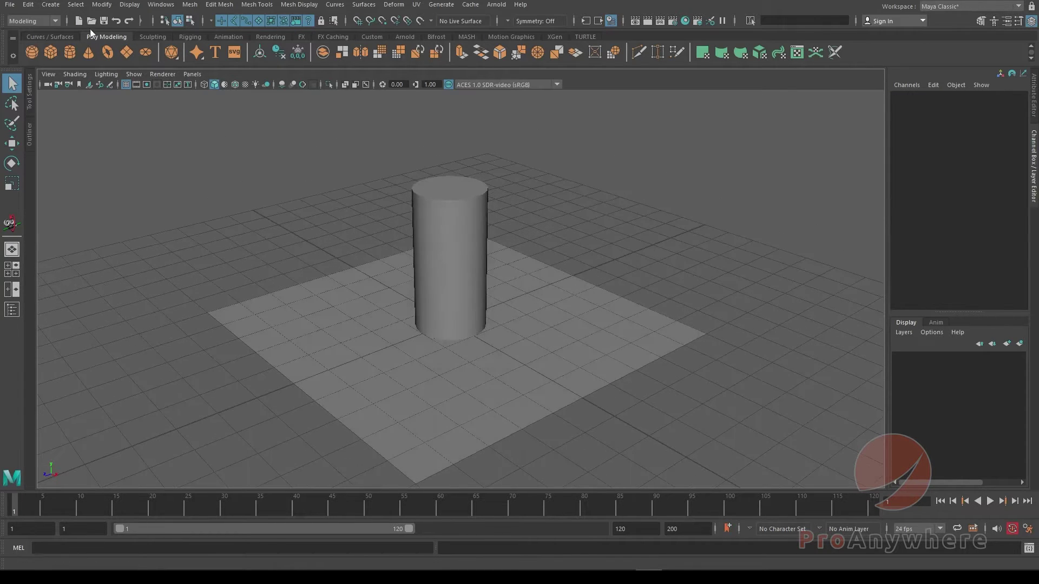
click(50, 4)
mouse_move(90, 67)
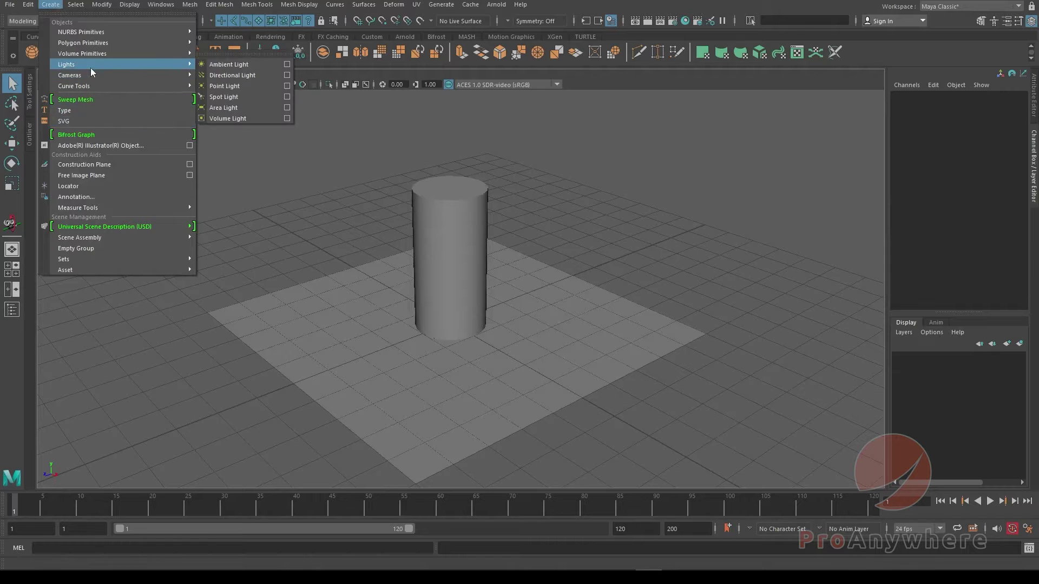
click(237, 87)
scroll(439, 254, down, 1)
key(w)
alt+drag(440, 255, 529, 175)
alt+drag(533, 211, 563, 274)
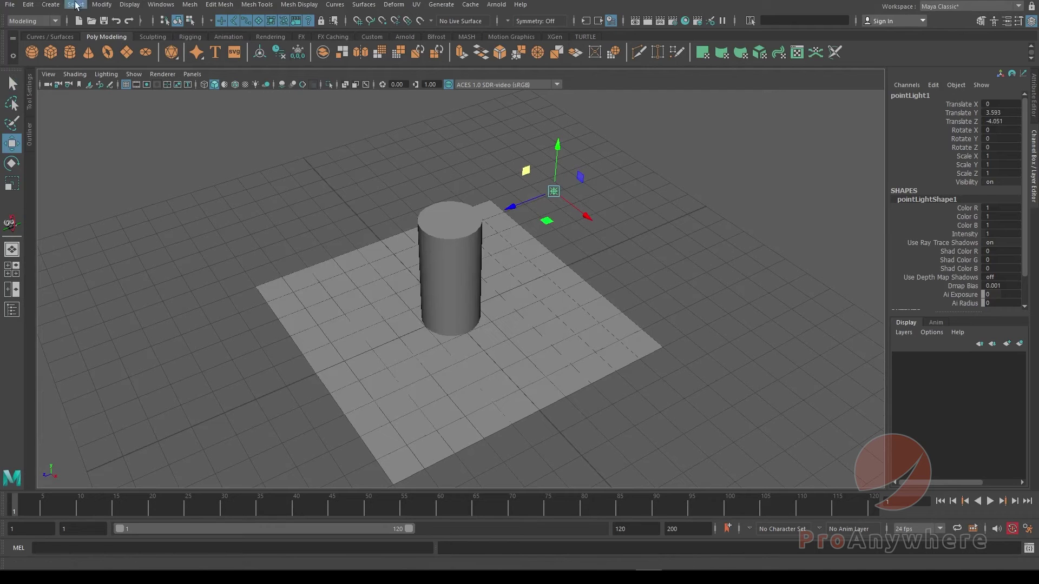
key(Delete)
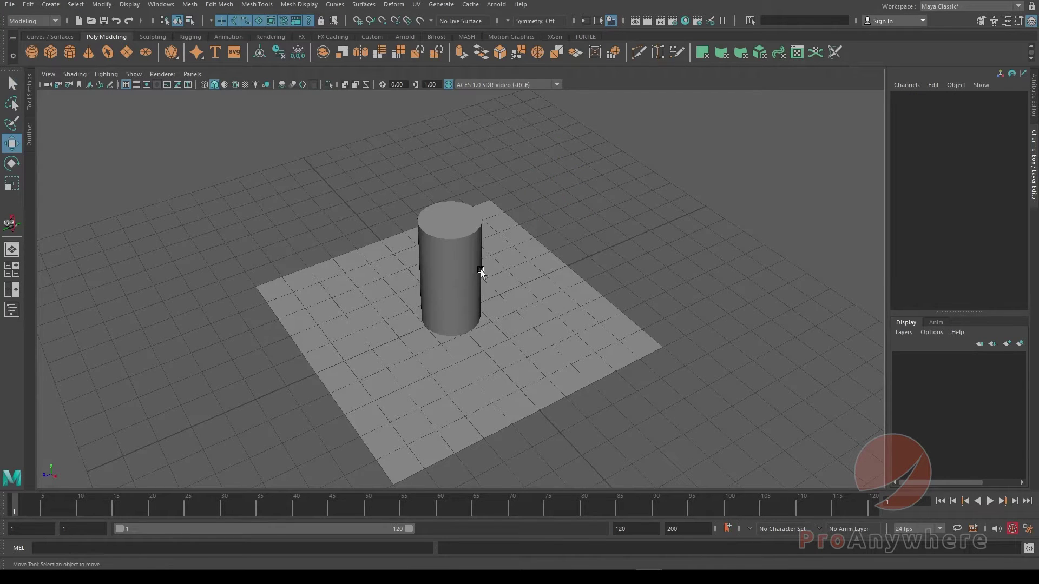
Step: Create an Arnold area light and move it beside the cylinder to about Y 2.5, Z -4
alt+drag(481, 269, 489, 277)
alt+right_drag(489, 278, 547, 275)
alt+drag(546, 275, 551, 250)
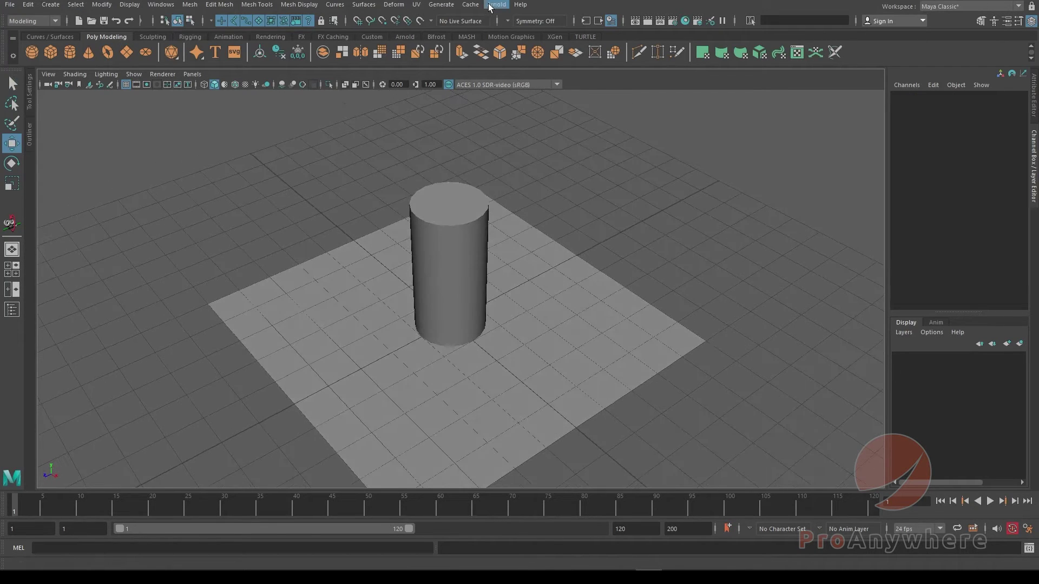
alt+drag(440, 292, 423, 282)
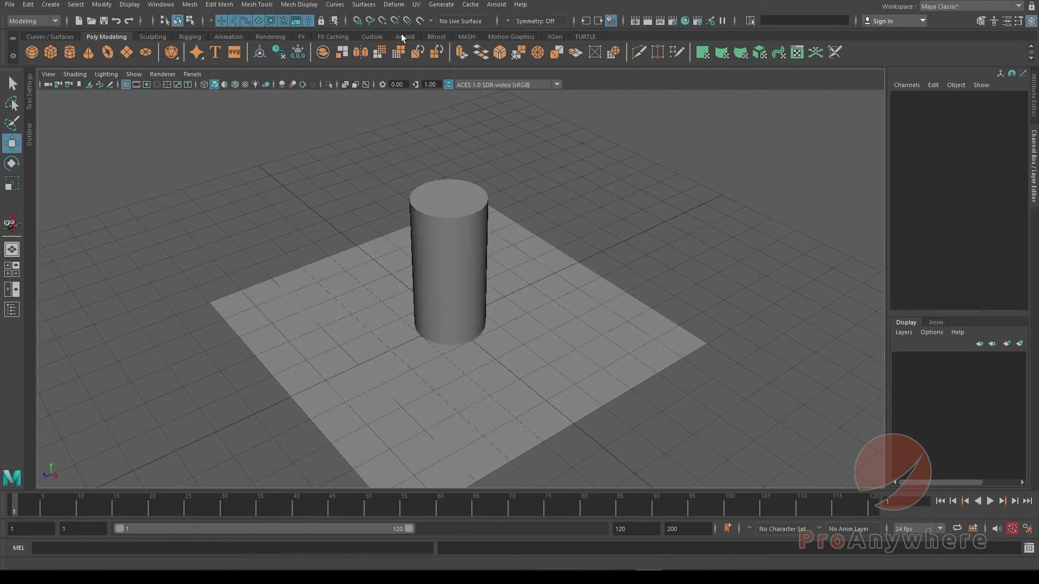
click(494, 5)
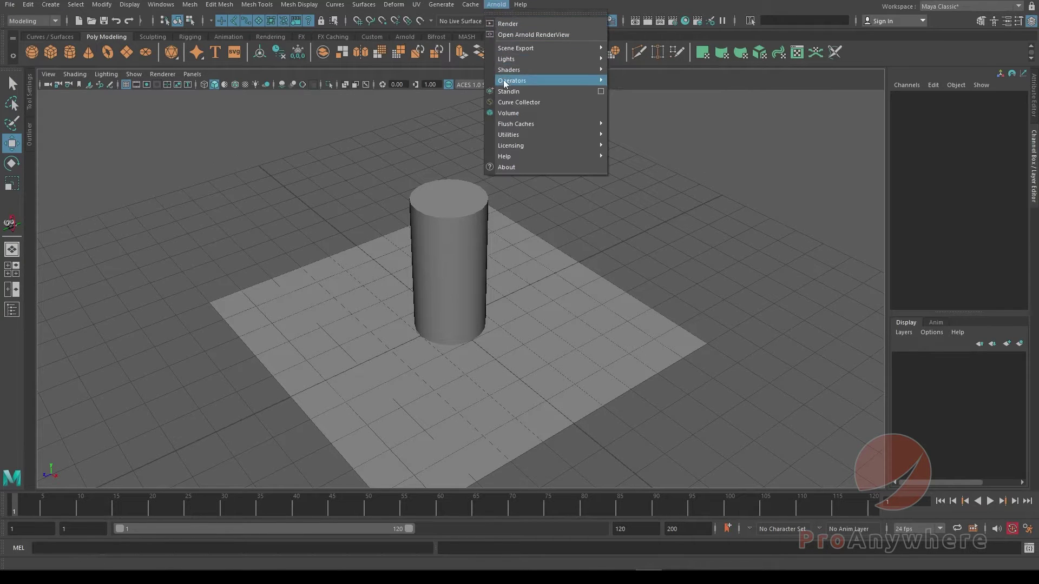
mouse_move(510, 61)
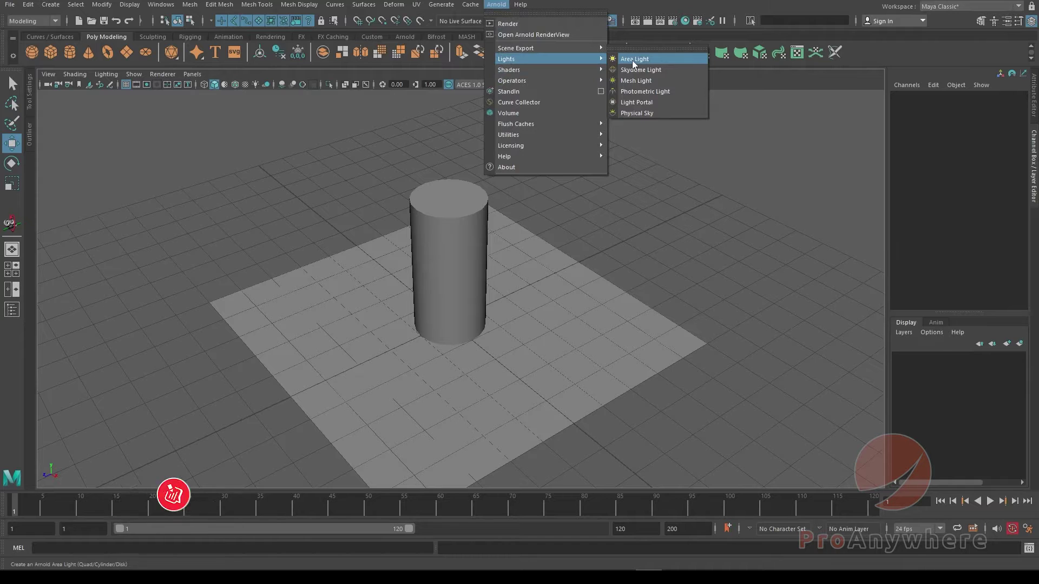
click(634, 61)
alt+drag(542, 238, 470, 223)
scroll(470, 223, down, 4)
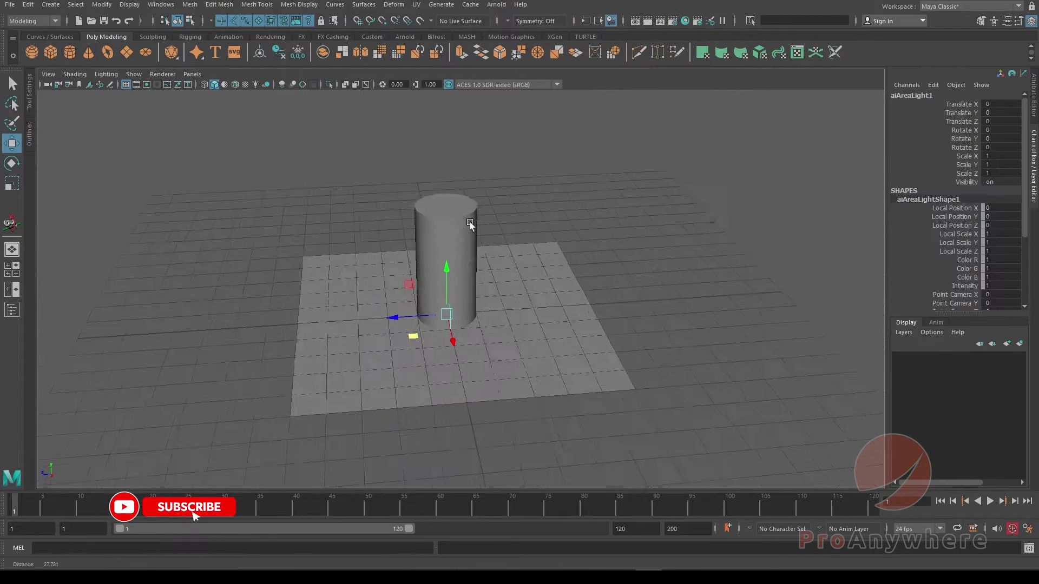
drag(411, 282, 515, 219)
Step: Rotate the area light to about 184 degrees around X so it faces the cylinder
alt+drag(528, 272, 483, 261)
alt+middle_drag(483, 261, 423, 239)
alt+right_drag(422, 240, 518, 275)
alt+drag(504, 234, 538, 274)
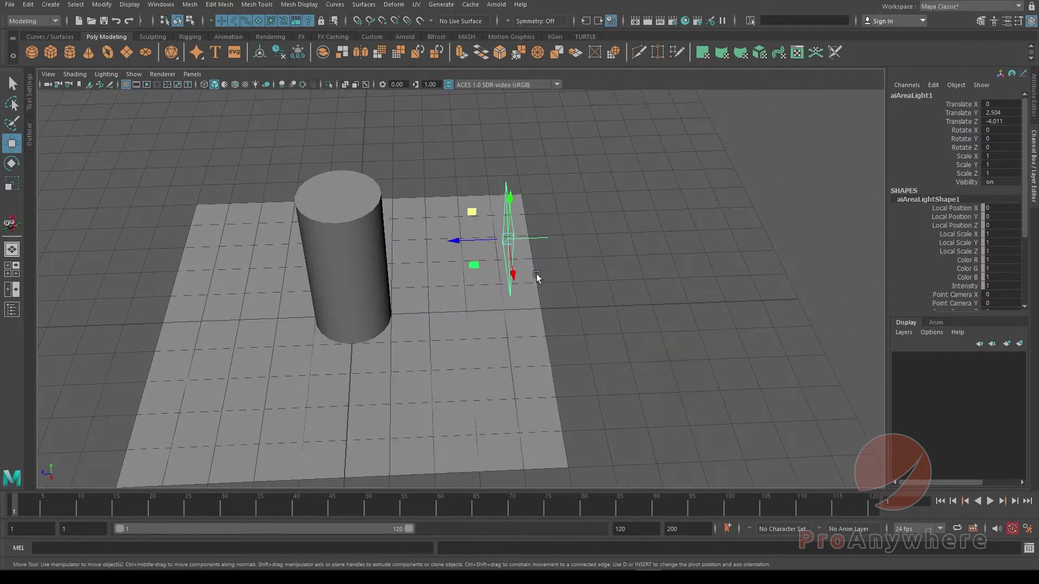
key(e)
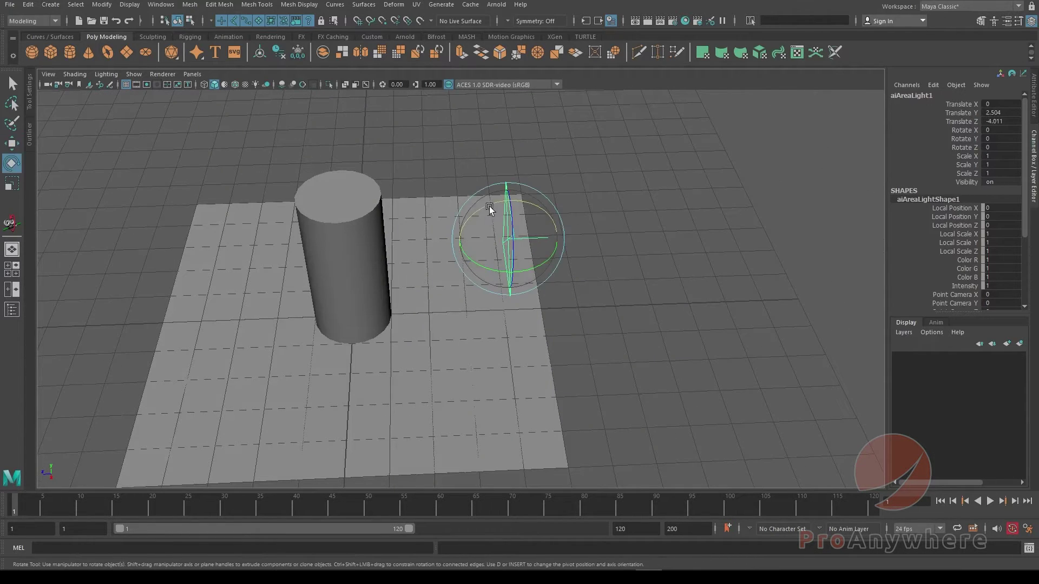
drag(488, 207, 410, 279)
drag(495, 205, 326, 330)
mouse_move(483, 205)
mouse_down()
mouse_move(444, 224)
mouse_move(475, 214)
mouse_up()
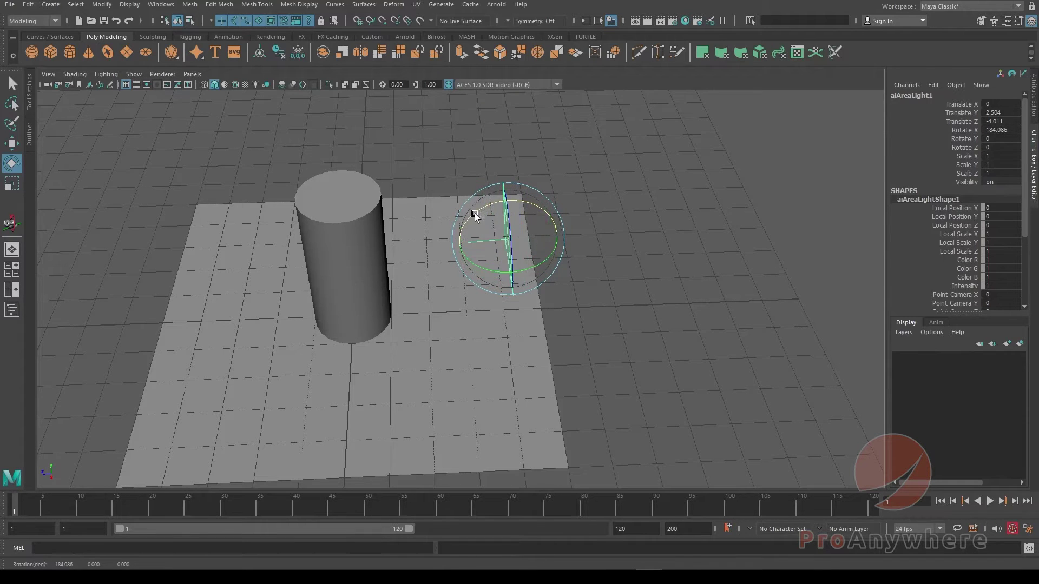
Step: Raise the area light to about Y 4.4, Z -4.4 and tilt it down toward the cylinder at about 202.5 degrees around X
key(w)
alt+drag(503, 265, 530, 237)
scroll(528, 232, down, 2)
drag(469, 194, 479, 151)
key(e)
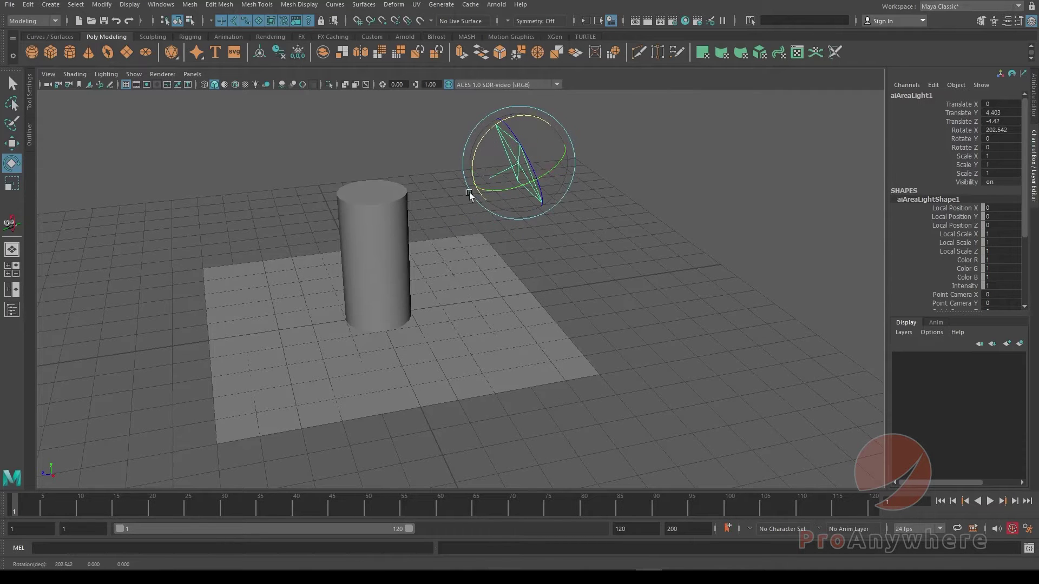
alt+middle_drag(468, 210, 460, 271)
alt+drag(460, 271, 410, 246)
scroll(410, 247, down, 2)
key(w)
alt+middle_drag(413, 256, 456, 249)
alt+drag(456, 249, 461, 260)
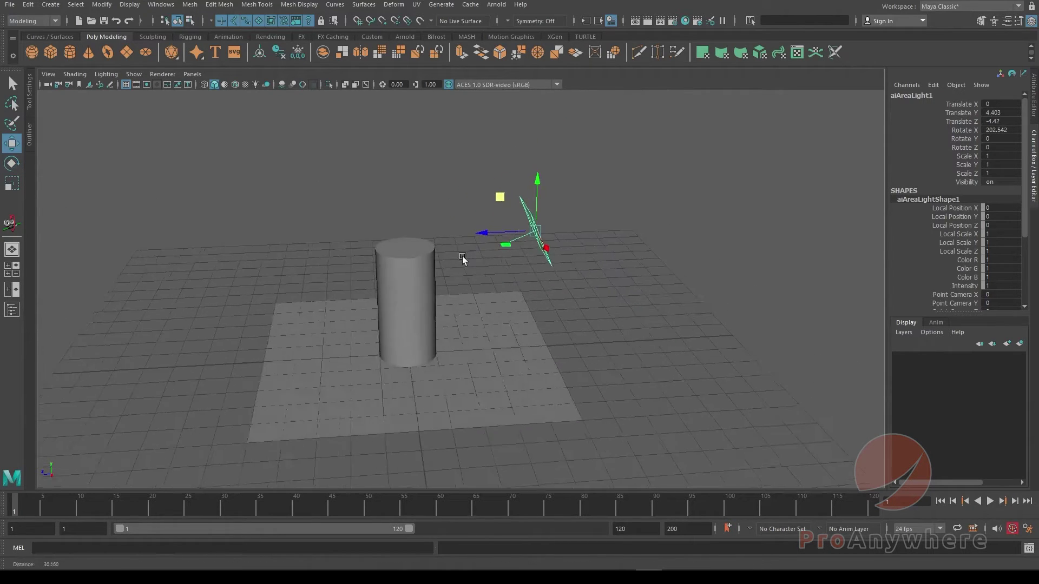
alt+right_drag(462, 259, 509, 285)
key(q)
alt+drag(485, 278, 510, 261)
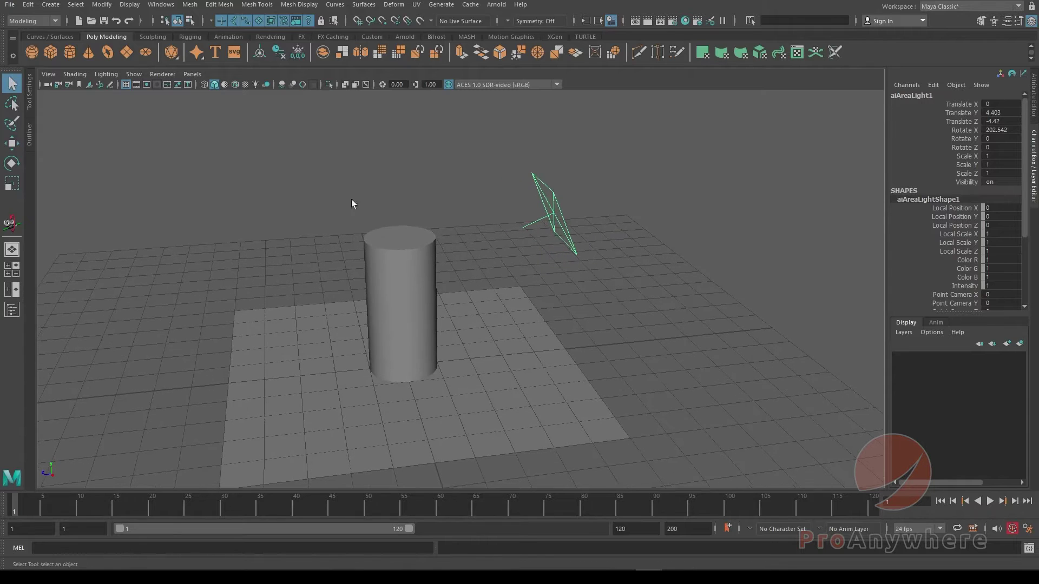
Step: Switch the viewport renderer to Arnold and start a live IPR session showing the Beauty output
click(169, 75)
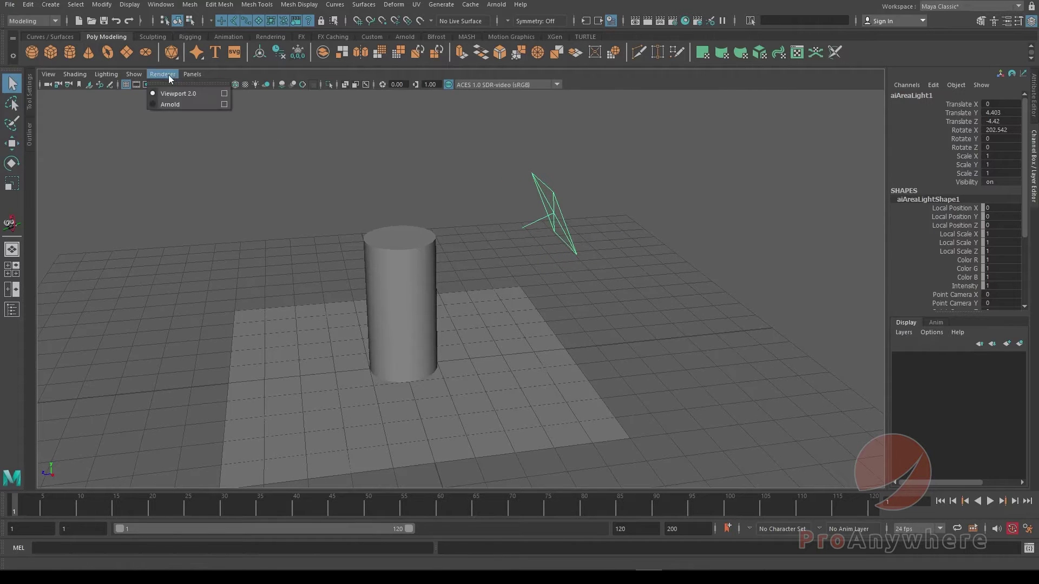
click(166, 104)
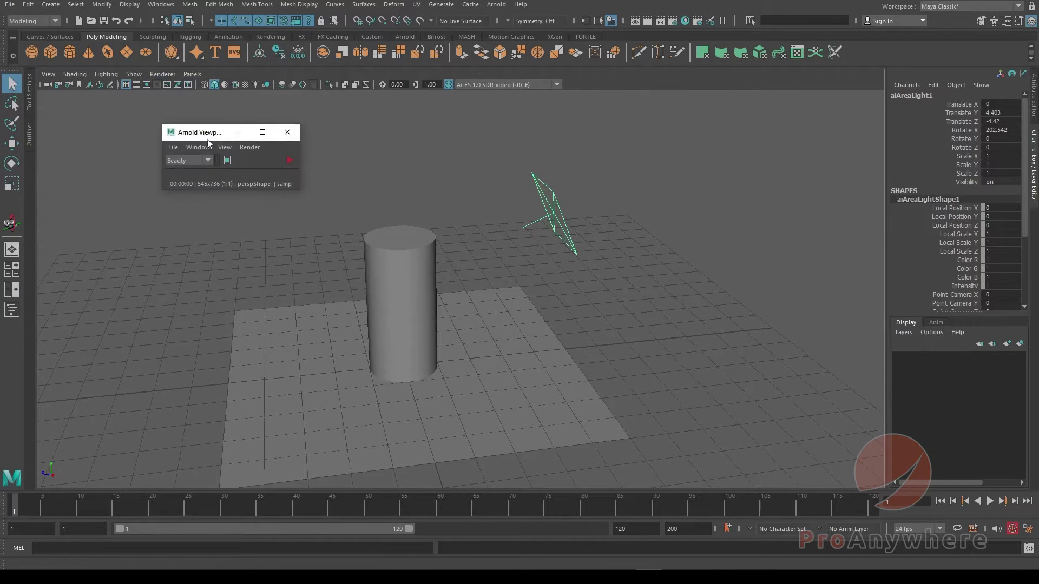
drag(203, 133, 145, 126)
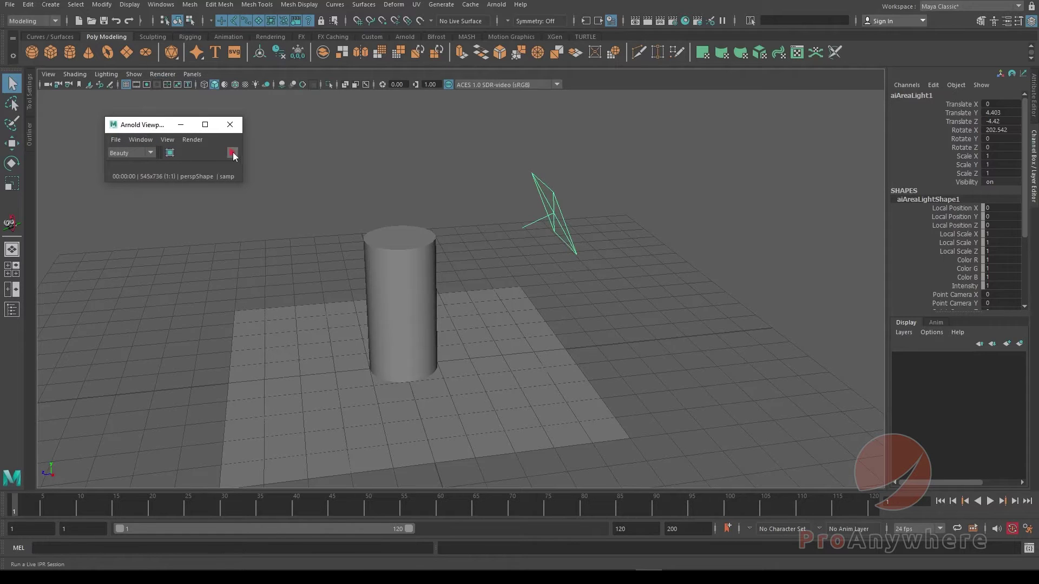
click(147, 152)
click(151, 151)
click(232, 152)
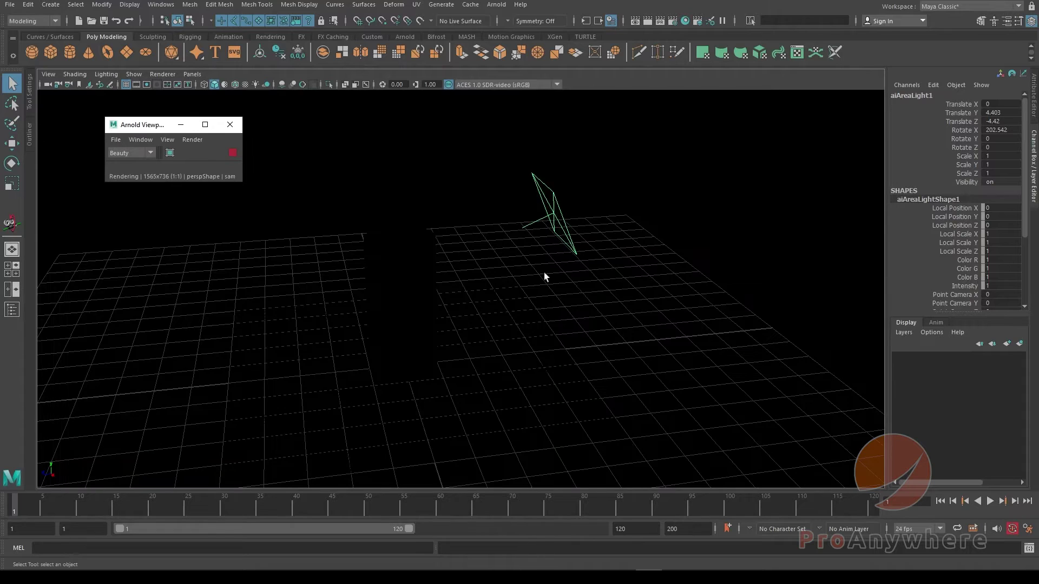
Step: Examine the live Arnold render of the cylinder, plane and area light from several angles
alt+drag(472, 187, 529, 225)
scroll(504, 244, down, 3)
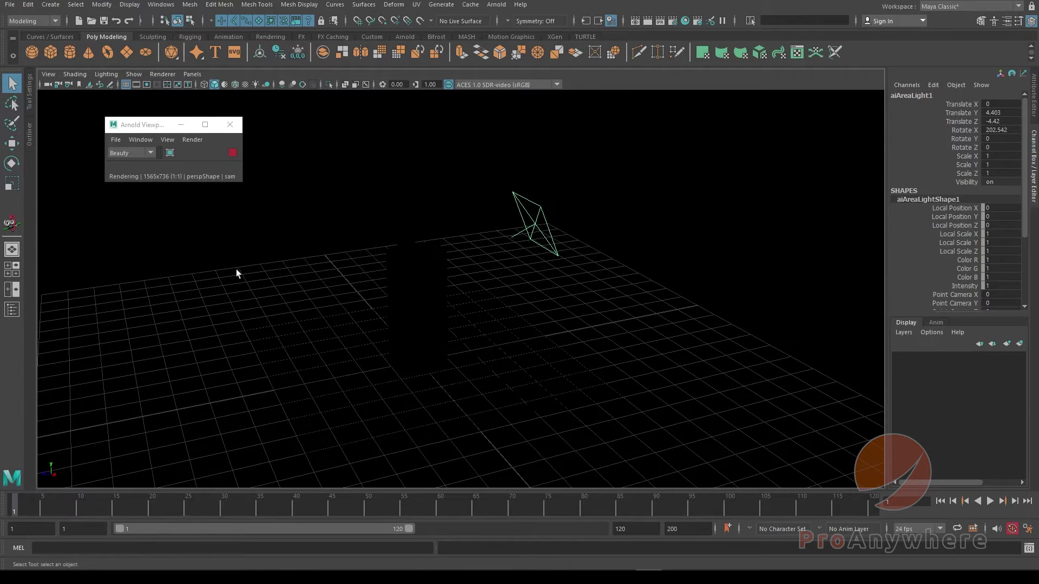
alt+drag(515, 301, 475, 291)
scroll(509, 300, up, 2)
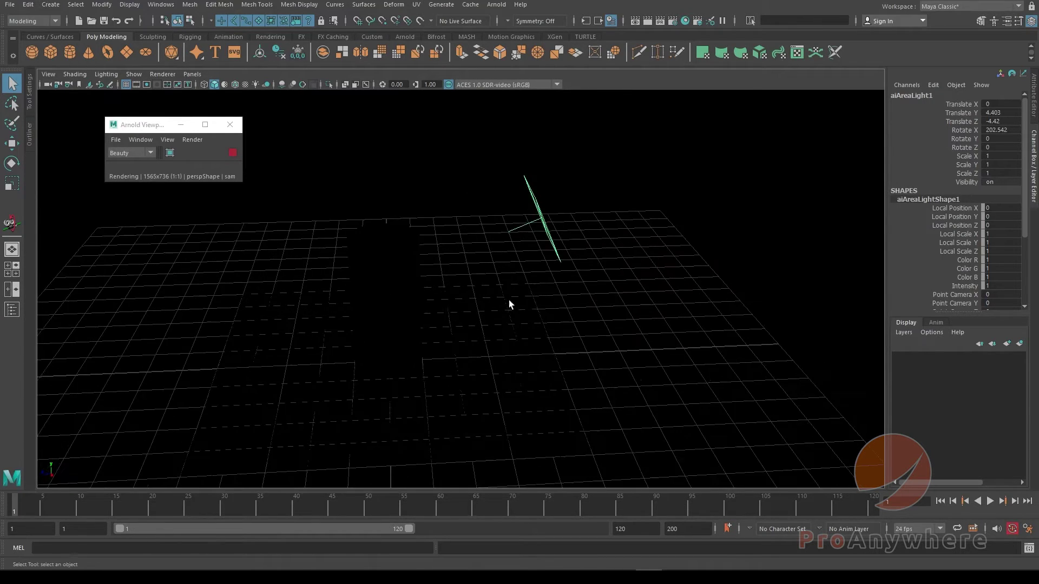
alt+drag(537, 285, 518, 257)
scroll(551, 275, down, 3)
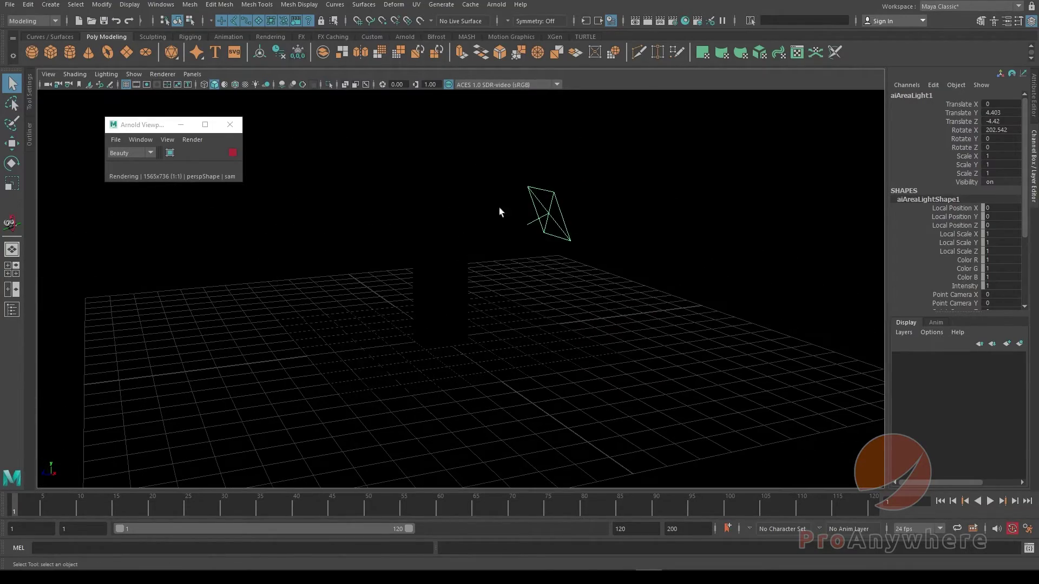
alt+right_drag(474, 267, 507, 296)
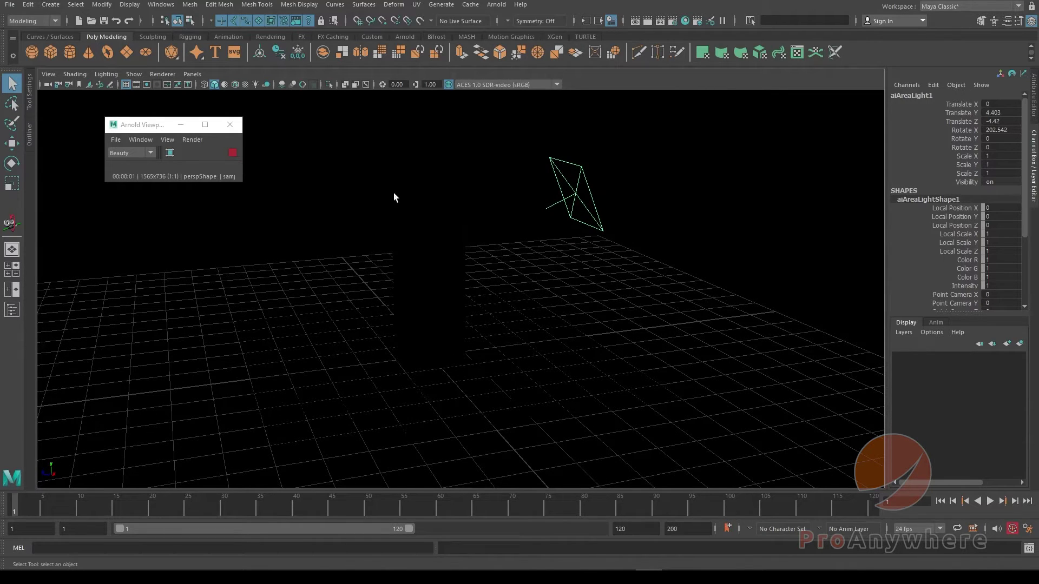
Step: Hide the grid in the perspective viewport
click(138, 72)
click(148, 510)
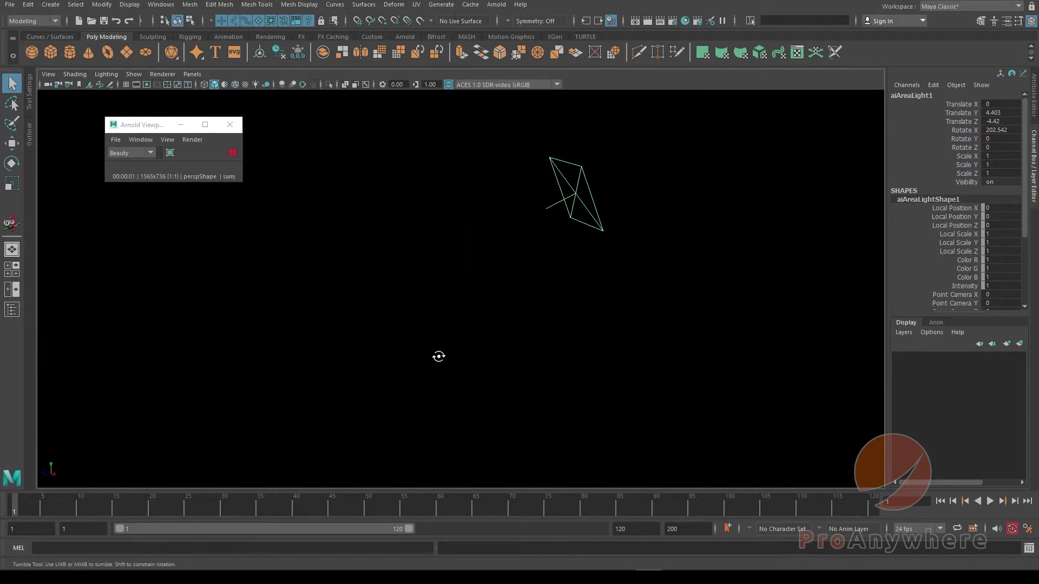
alt+drag(438, 355, 460, 345)
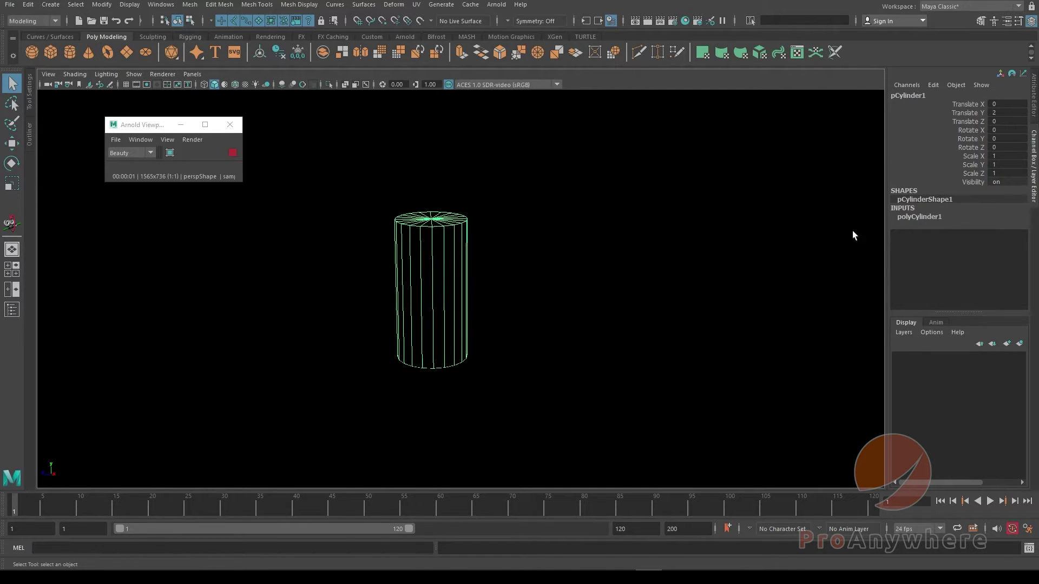
click(1008, 21)
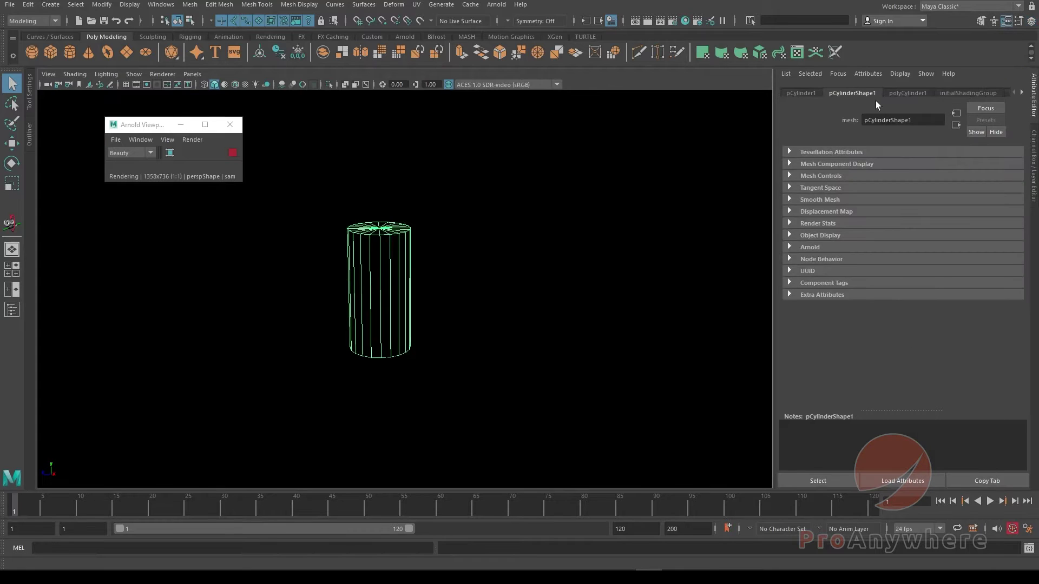
click(1021, 93)
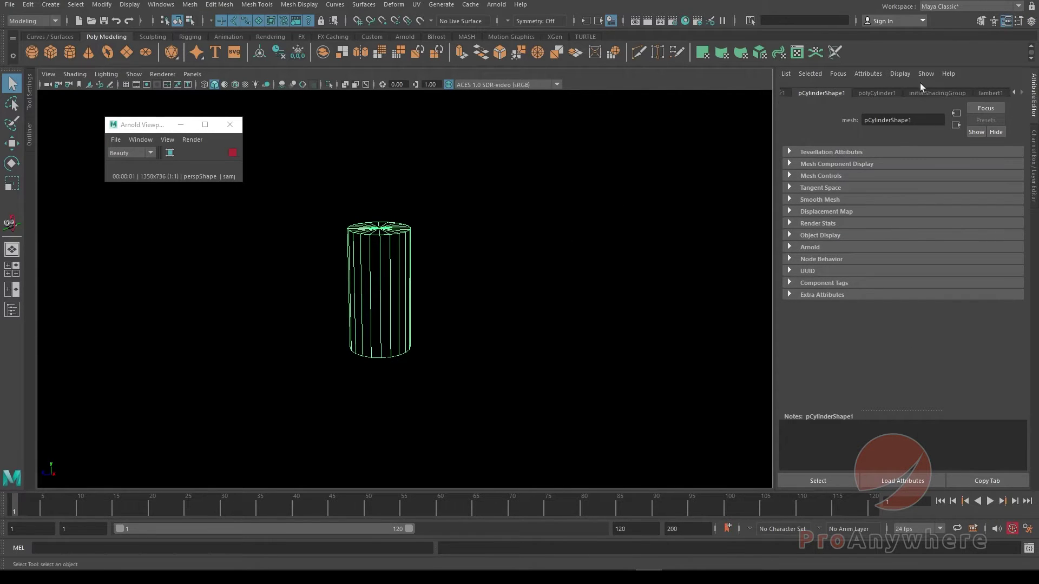
click(1016, 23)
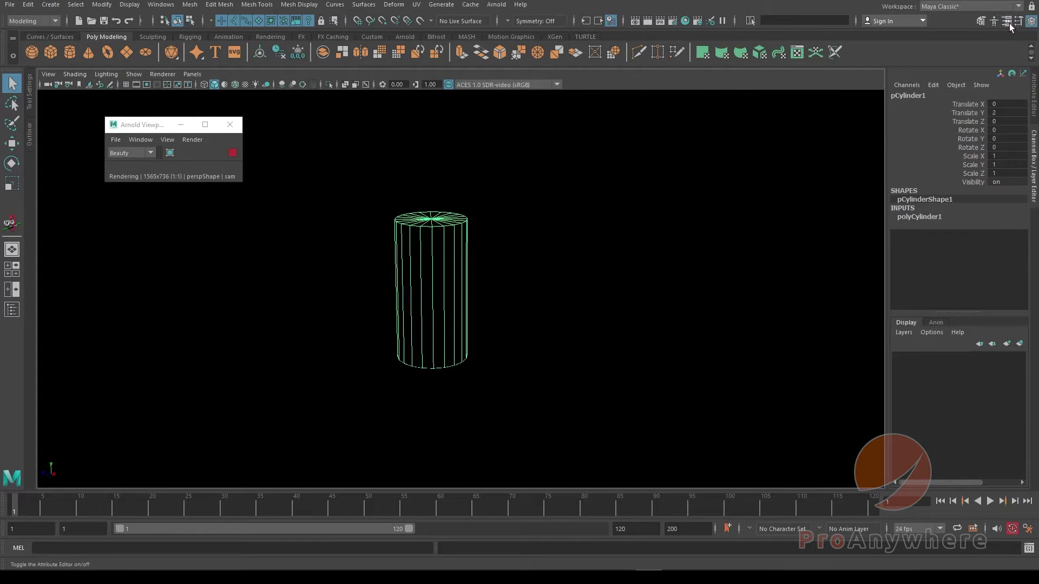
click(541, 261)
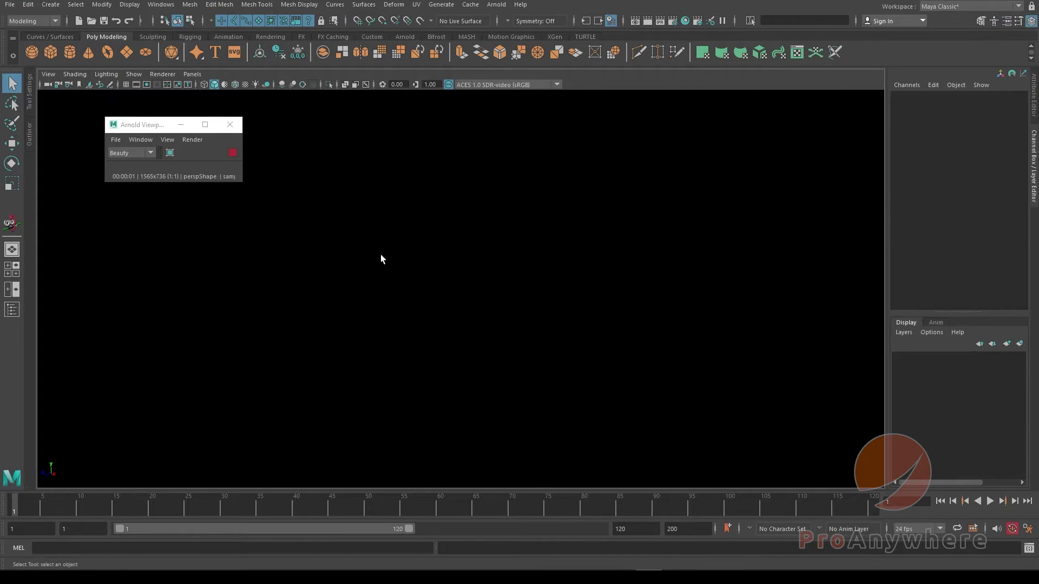
drag(381, 254, 492, 369)
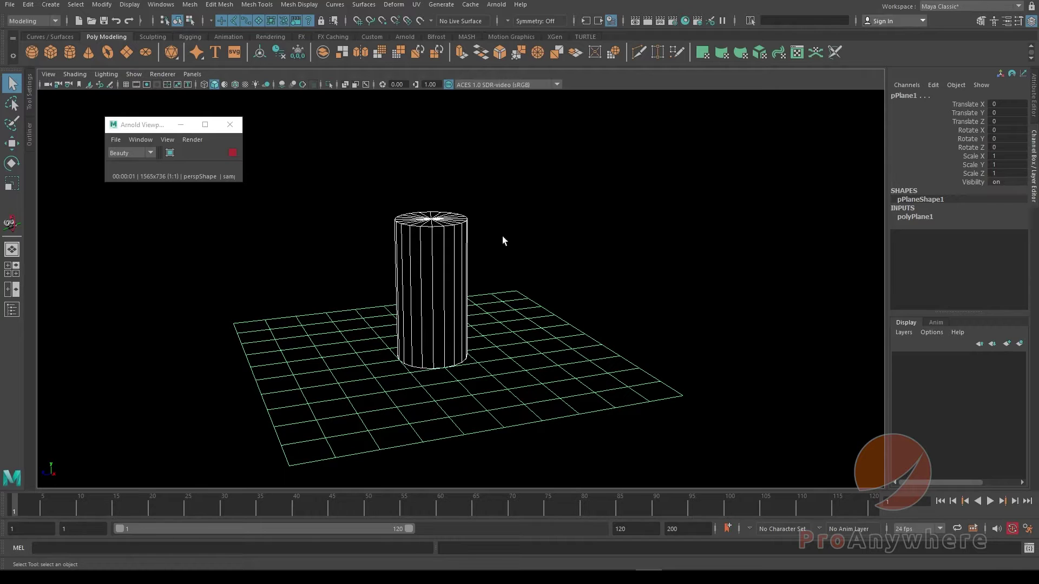
Step: Select the area light above the plane and display its full Arnold attributes
drag(584, 229, 526, 167)
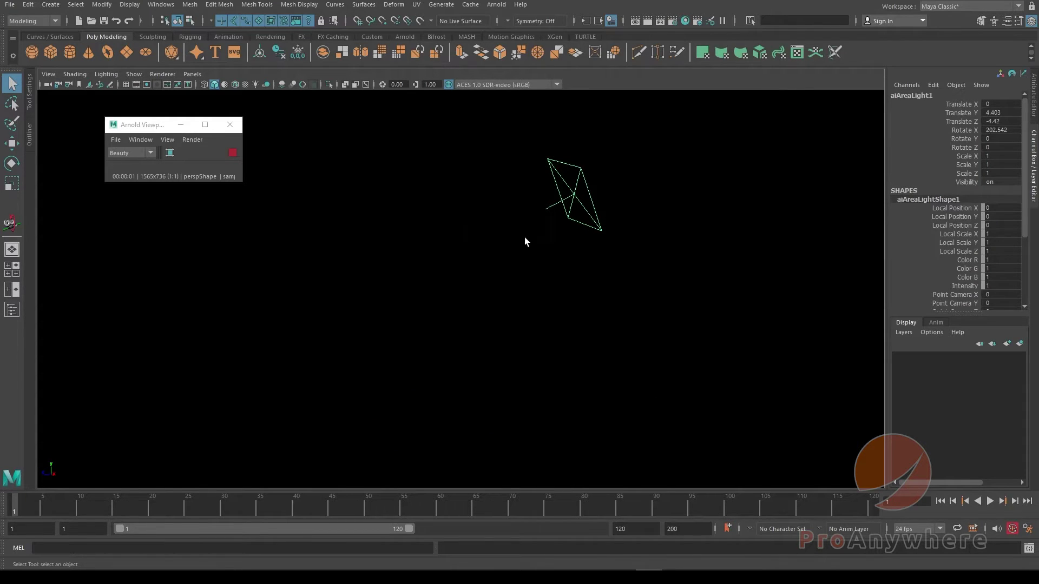
alt+drag(519, 263, 469, 269)
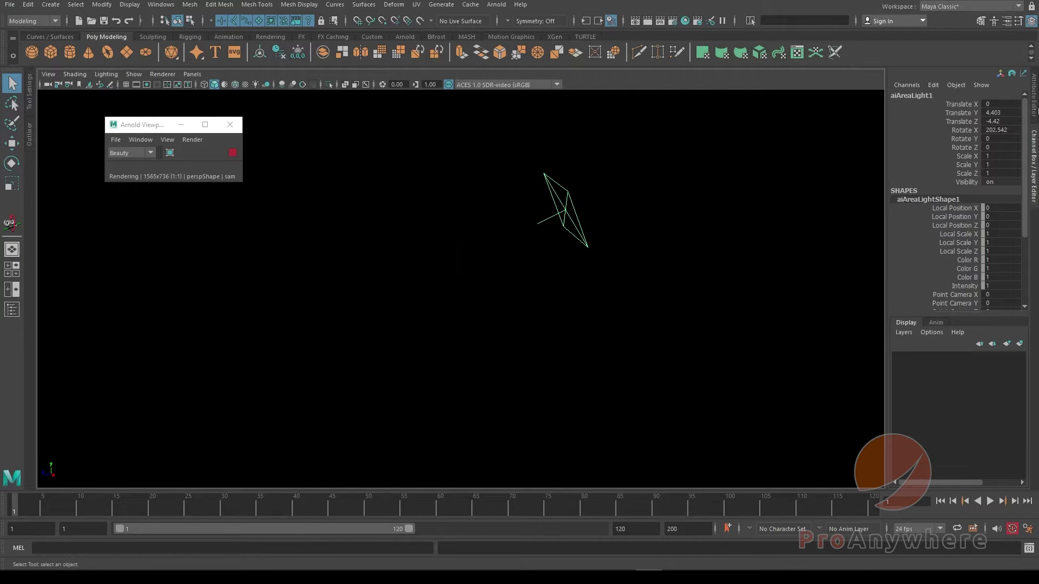
click(1036, 106)
alt+drag(618, 239, 625, 257)
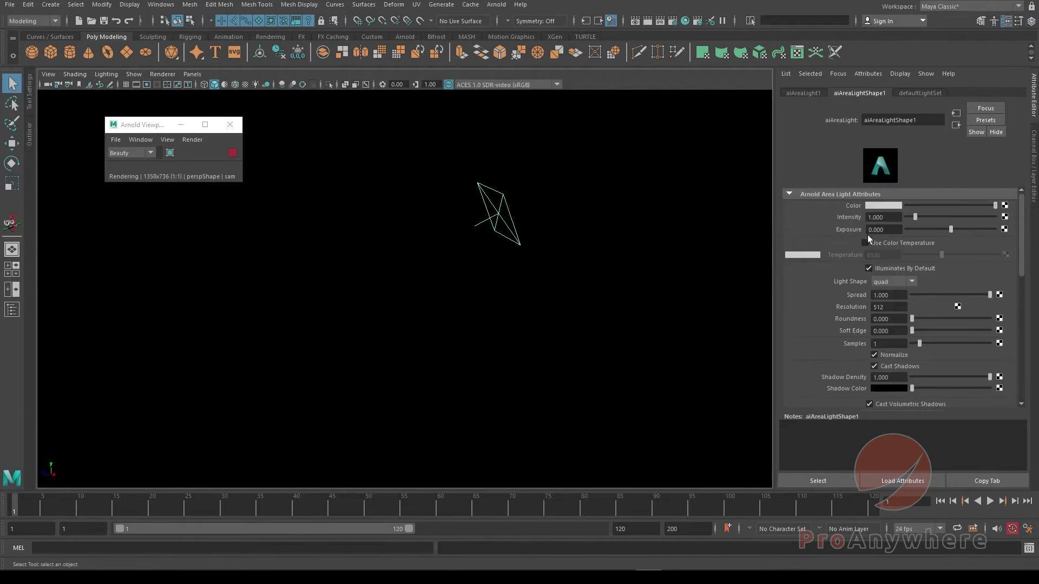
Step: Raise the area light's exposure to 5 while the live Arnold render is running
click(891, 228)
click(893, 230)
alt+click(609, 293)
drag(951, 231, 1004, 231)
alt+right_drag(486, 308, 518, 335)
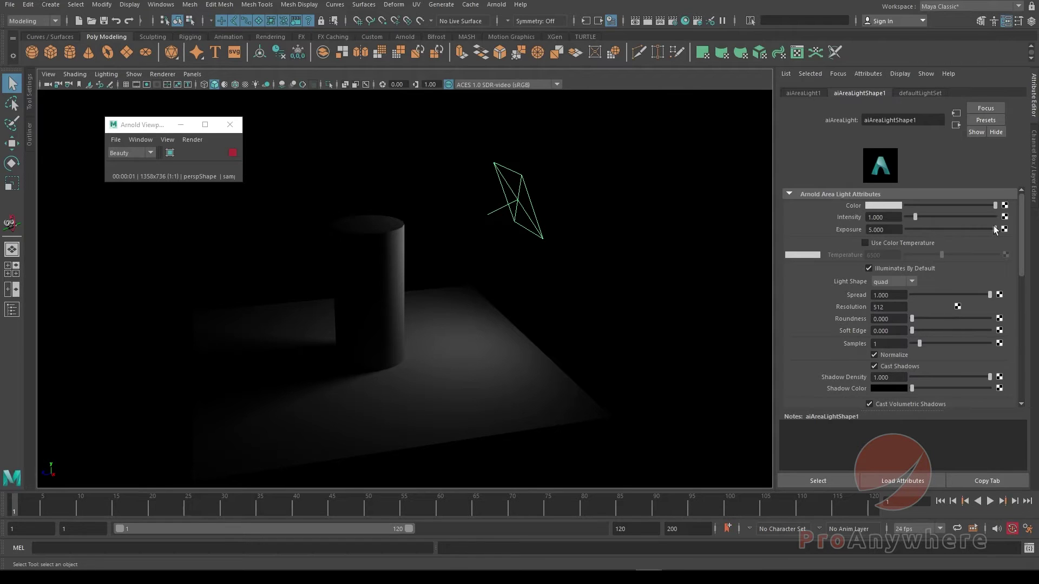
mouse_move(995, 230)
mouse_down()
mouse_move(969, 230)
mouse_move(997, 229)
mouse_up()
Step: Set the area light's exposure to 10 and check the lit cylinder and plane from several angles
drag(885, 231, 862, 232)
text(10)
key(Return)
alt+drag(432, 297, 406, 280)
scroll(406, 279, down, 2)
alt+middle_drag(406, 280, 454, 291)
alt+right_drag(454, 290, 482, 313)
alt+drag(483, 312, 501, 318)
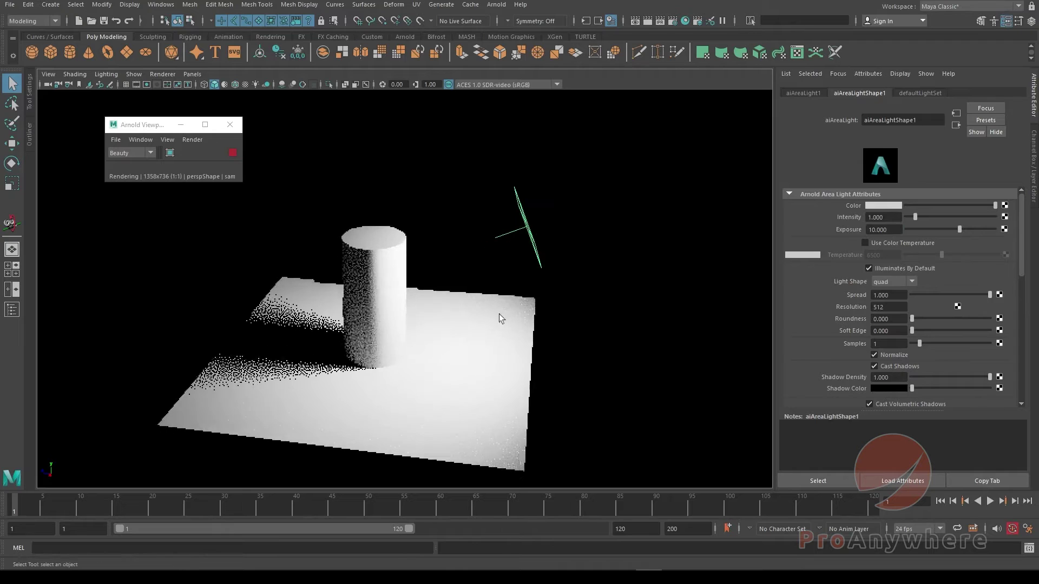
Step: Set the area light's exposure to 6.875 and check the shading on the cylinder and plane
double_click(878, 230)
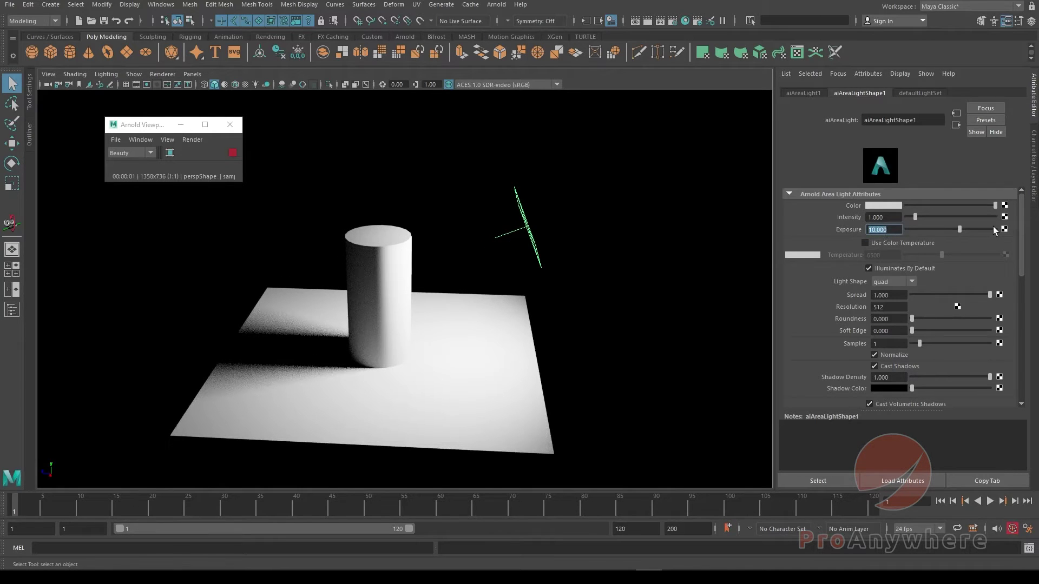
drag(959, 229, 947, 229)
alt+drag(347, 310, 349, 327)
key(w)
alt+drag(501, 261, 497, 349)
key(e)
alt+middle_drag(463, 358, 447, 373)
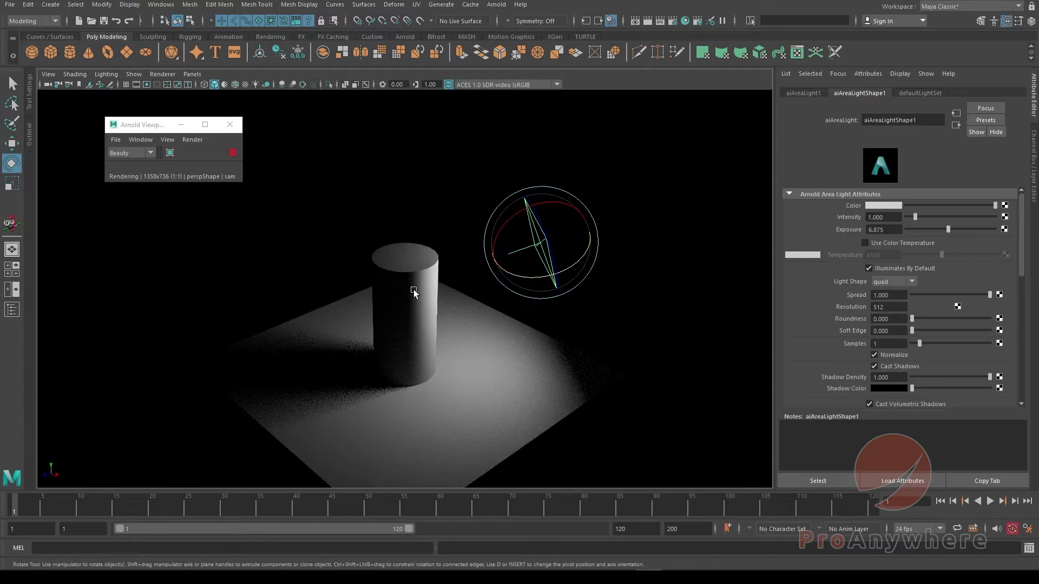
alt+drag(376, 373, 376, 356)
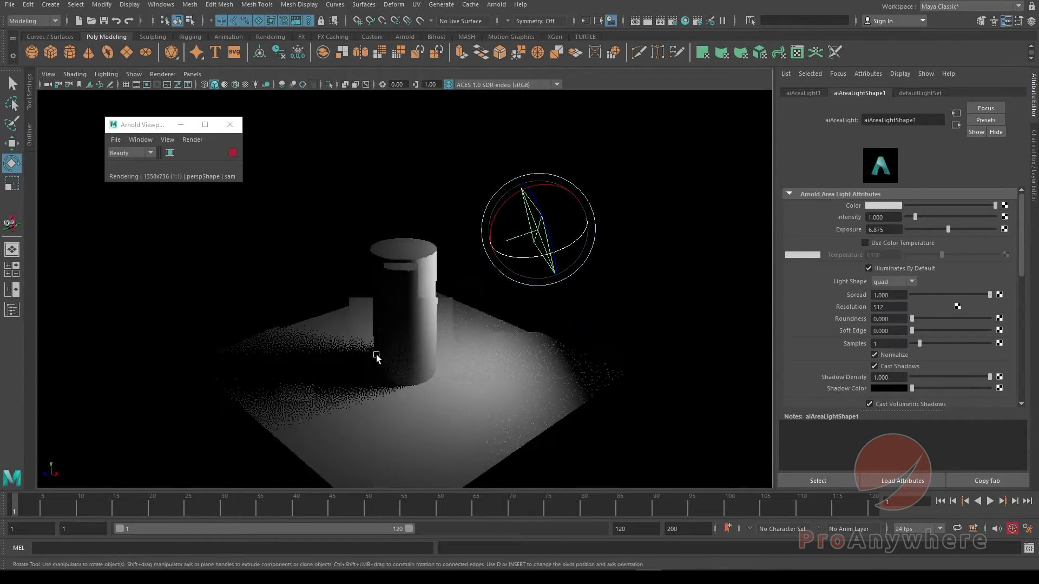
Step: Stop the live Arnold render so the viewport shows the shaded scene, with the Select tool active
click(229, 156)
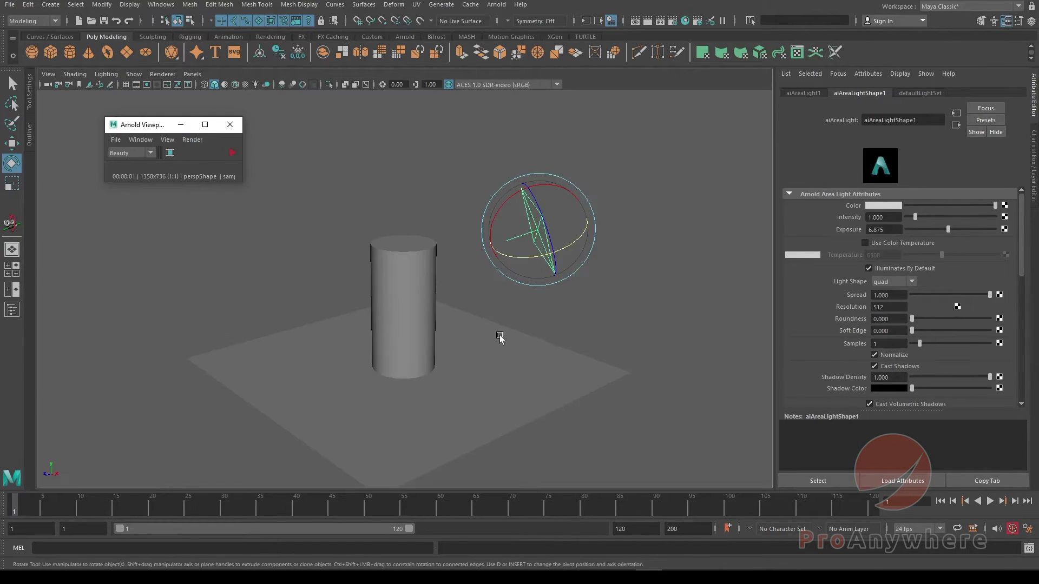
alt+middle_drag(508, 352, 429, 355)
scroll(417, 349, down, 3)
key(q)
alt+drag(363, 329, 444, 353)
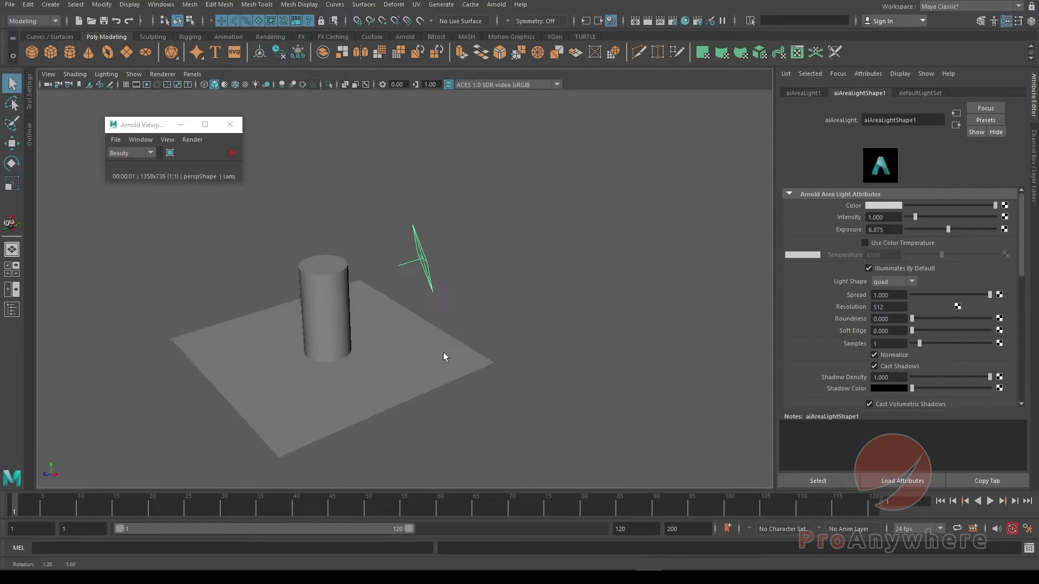
alt+drag(309, 265, 341, 268)
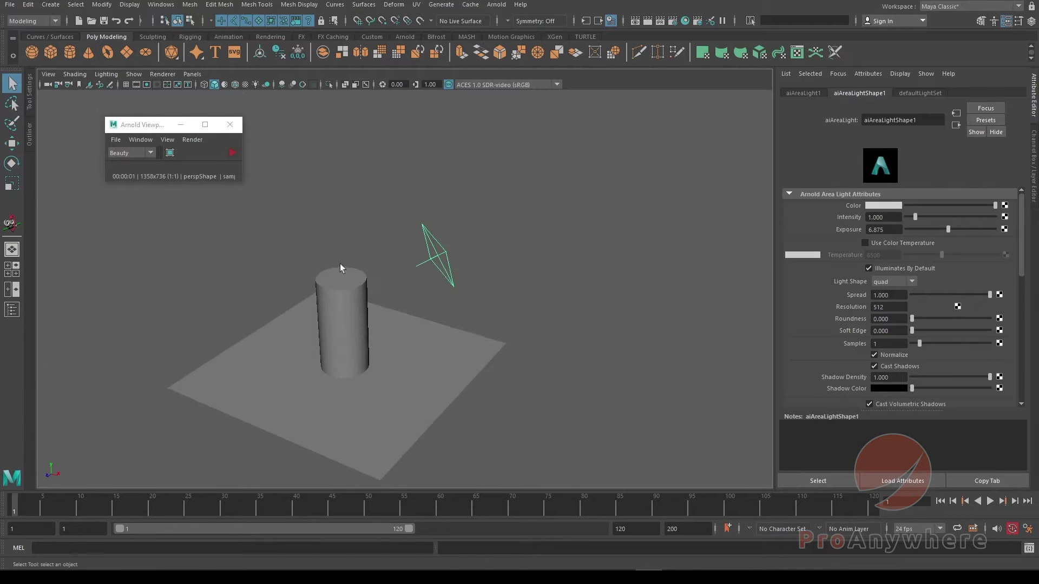
Step: Arrange the viewport as two panes side by side
click(192, 74)
mouse_move(204, 139)
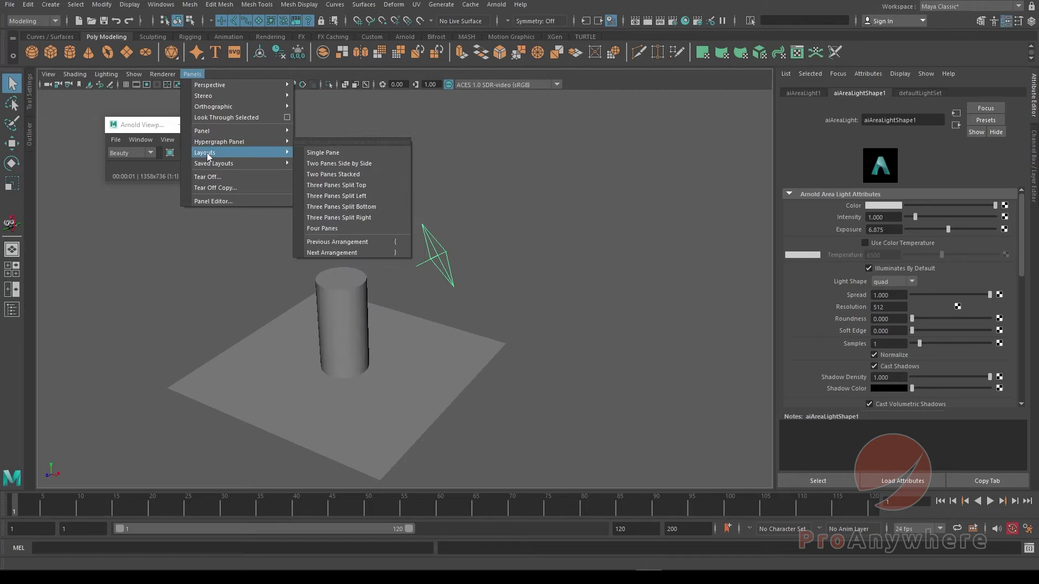
click(351, 164)
click(548, 307)
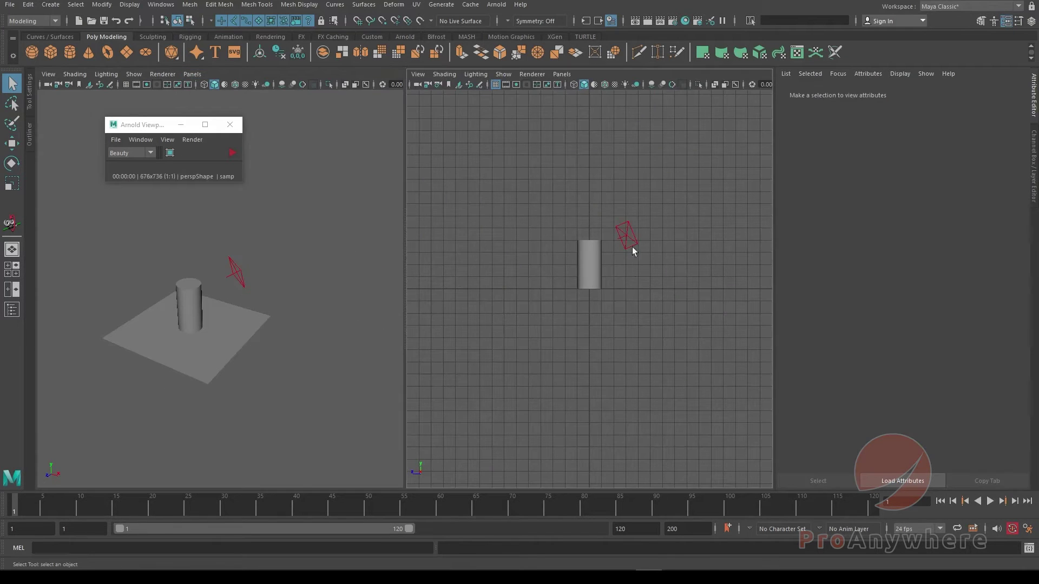
Step: Switch the pane showing the side view to the perspective camera
click(632, 247)
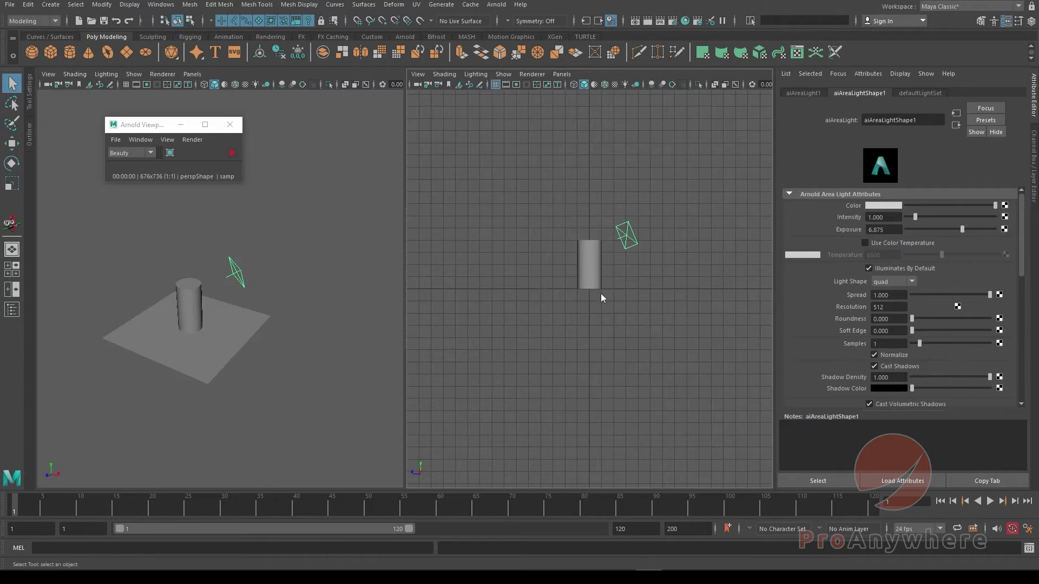
key(space)
alt+drag(602, 293, 617, 300)
Step: Restart the live Arnold render in the gridless perspective pane with nothing selected
click(282, 237)
alt+drag(287, 239, 274, 239)
click(232, 153)
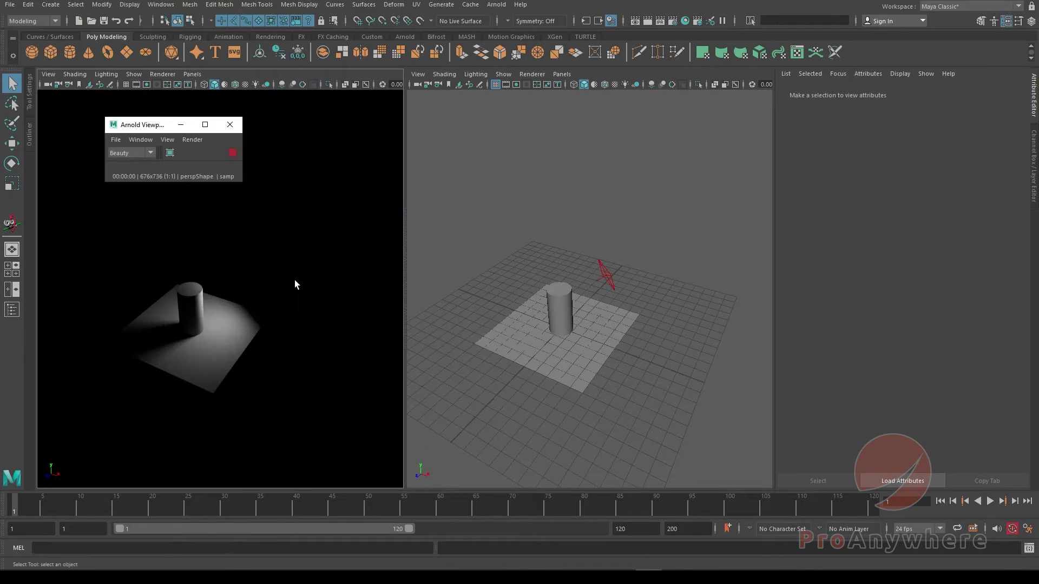
Step: Select the area light with the Move tool and compare the Arnold render with the shaded pane from several angles
click(601, 274)
key(w)
alt+drag(615, 283, 632, 355)
alt+drag(220, 331, 228, 310)
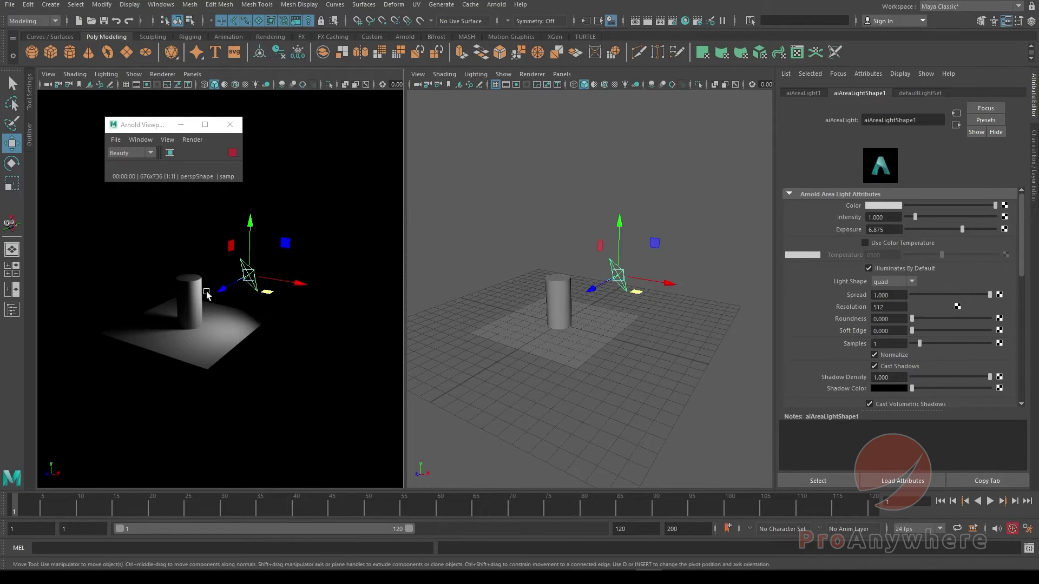
alt+drag(589, 319, 584, 343)
alt+drag(251, 329, 201, 319)
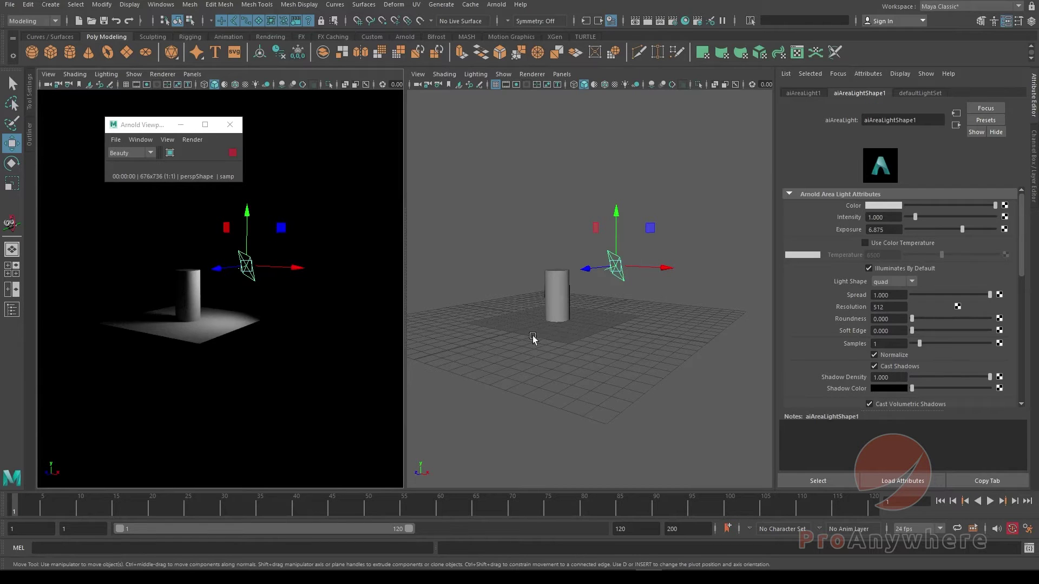
alt+right_drag(590, 339, 612, 351)
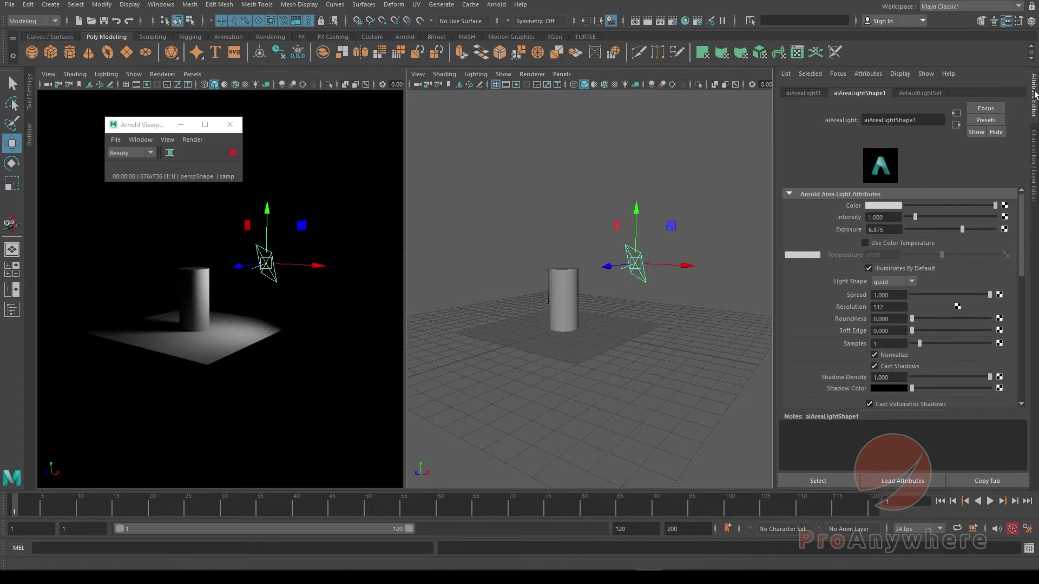
Step: Hide the attribute editor and look through the area light in the shaded pane
click(1034, 95)
key(q)
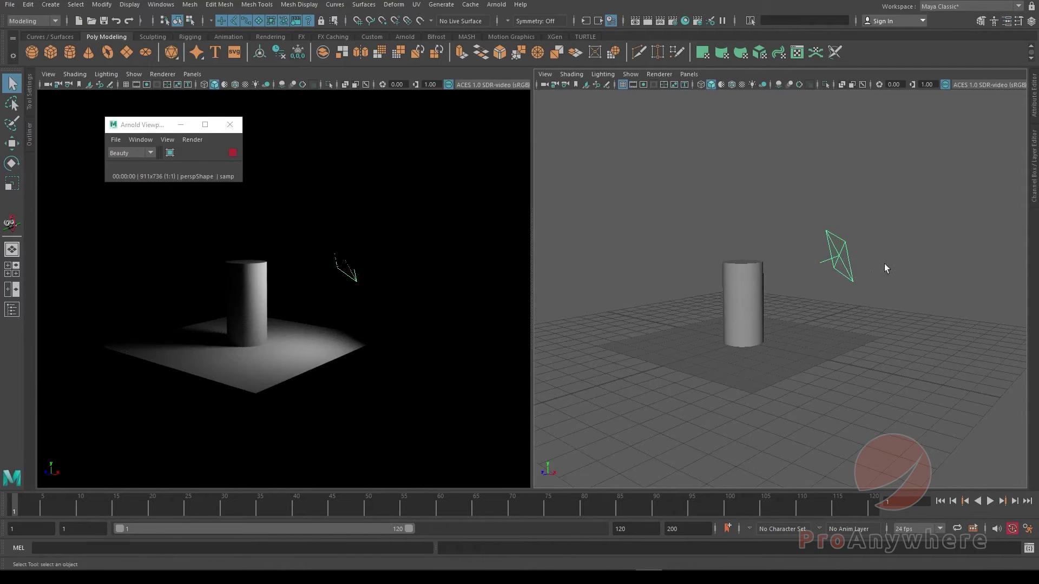
click(885, 264)
drag(889, 226, 827, 252)
click(689, 74)
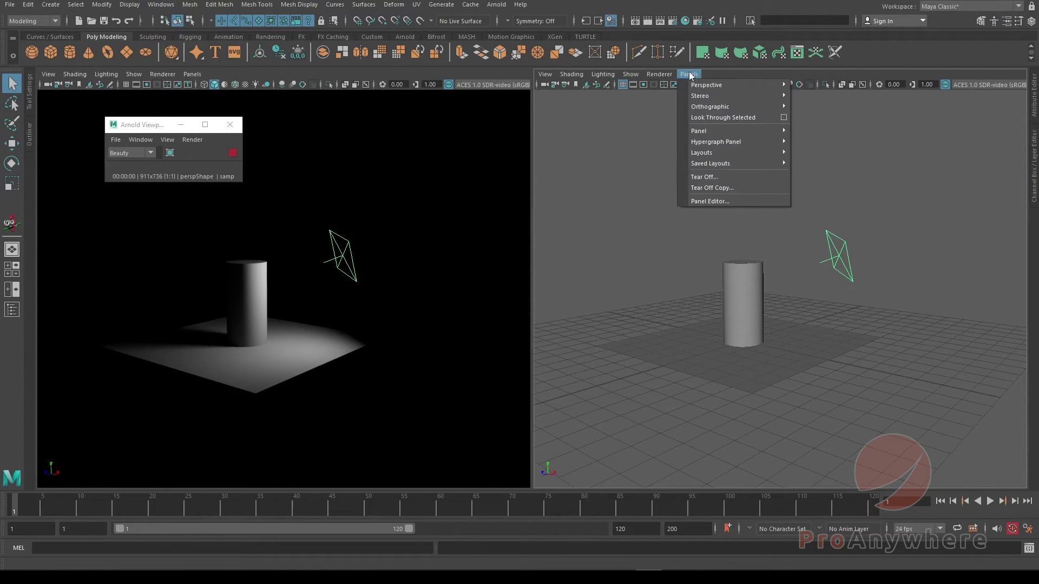
click(695, 118)
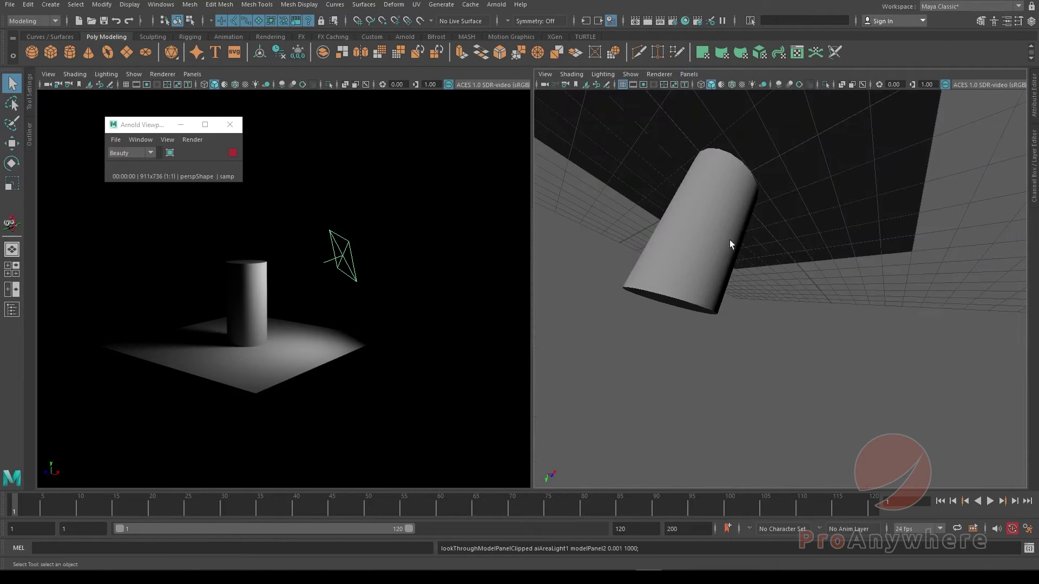
Step: Reposition the area light through its own view so it lights the cylinder and plane from above and behind
alt+drag(732, 290, 768, 160)
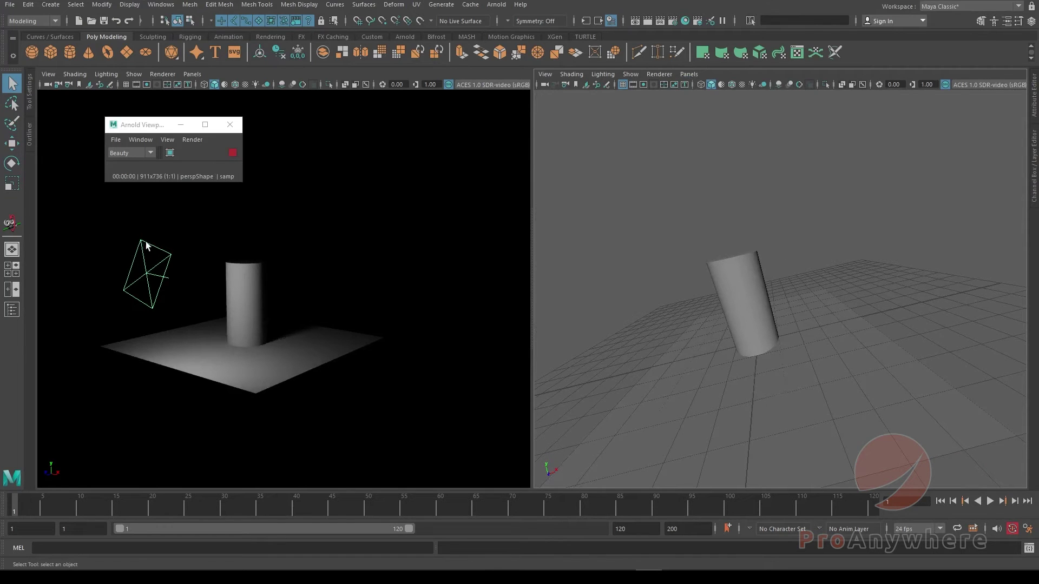
alt+drag(935, 337, 855, 348)
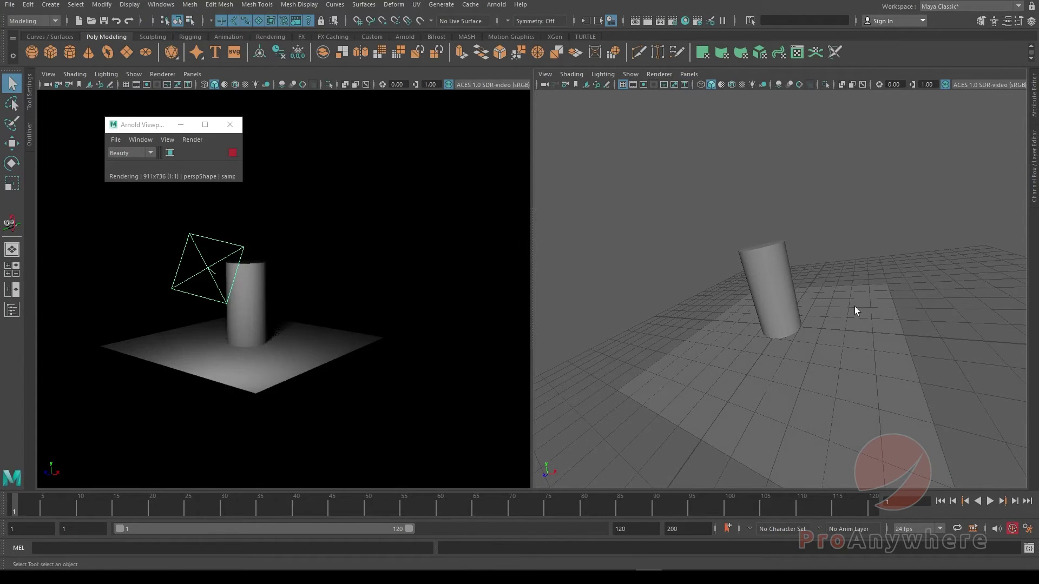
alt+drag(855, 307, 761, 267)
alt+drag(811, 296, 832, 283)
mouse_move(859, 303)
alt+right_down()
mouse_move(896, 324)
mouse_move(858, 295)
alt+right_up()
mouse_move(858, 294)
alt+mouse_down()
mouse_move(884, 304)
mouse_move(865, 317)
mouse_move(858, 310)
alt+mouse_up()
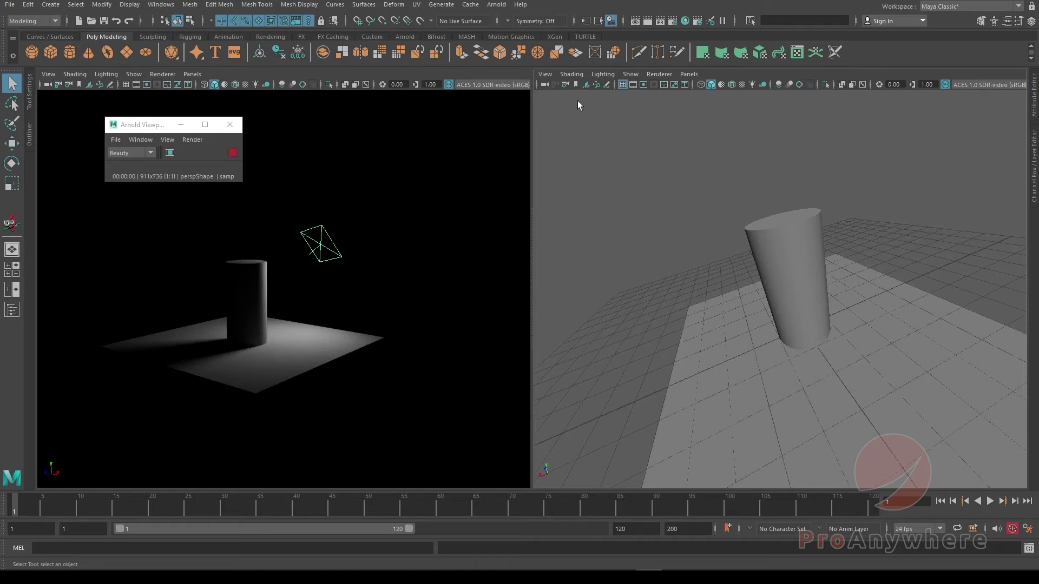
Step: Tear off the Camera Tools as a floating palette beside the cylinder in the light's view
click(549, 75)
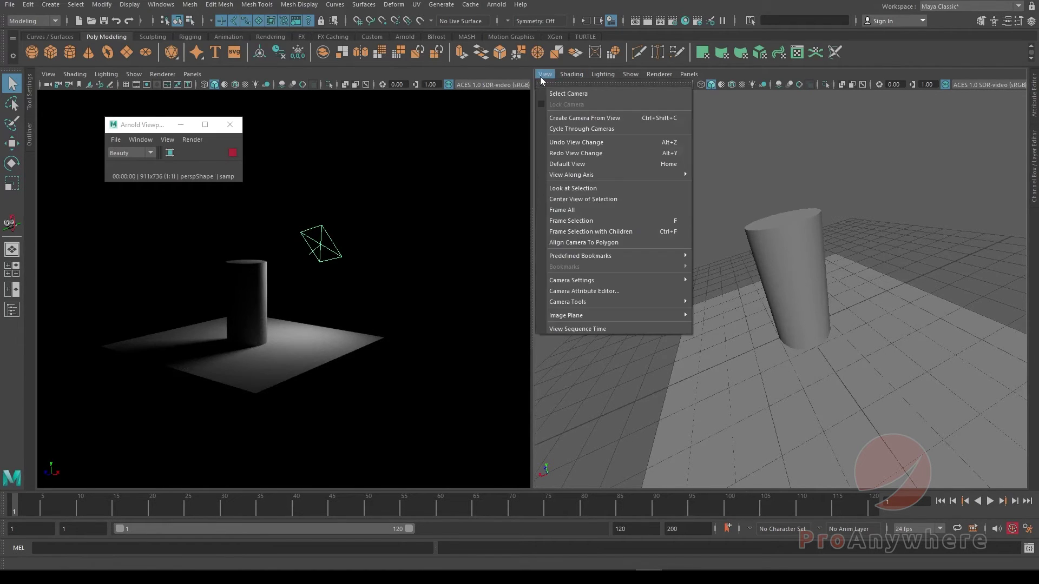
mouse_move(565, 304)
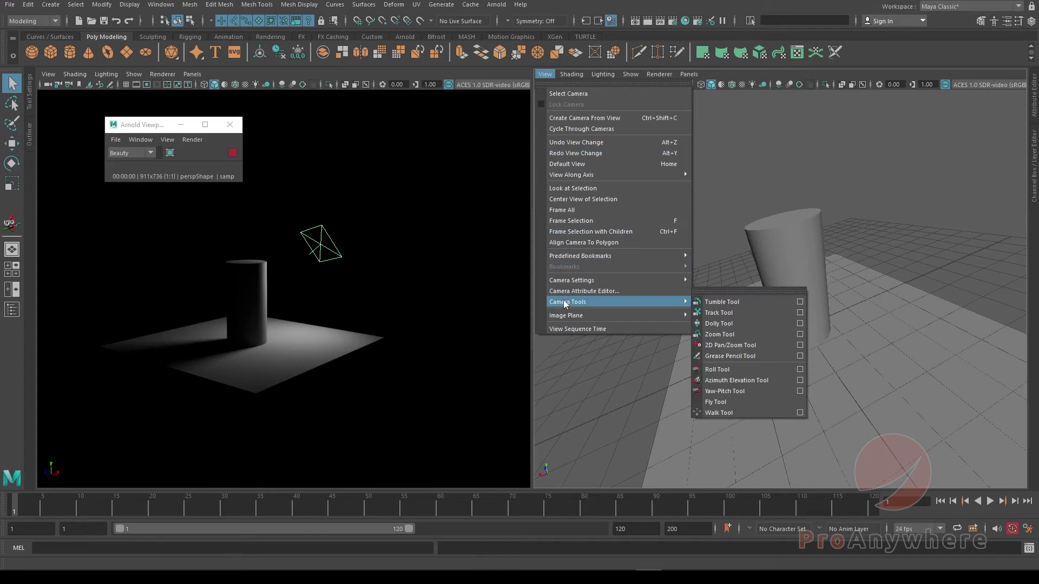
click(735, 293)
drag(745, 285, 616, 197)
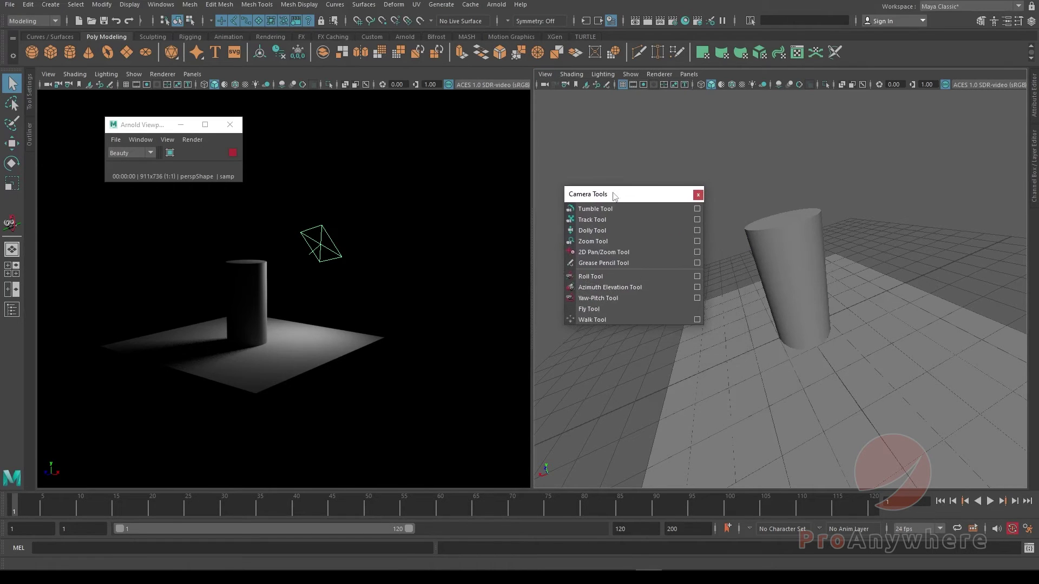
Step: Try the Roll Tool on the light's view, levelling the cylinder and rolling it back to its tilt
click(606, 273)
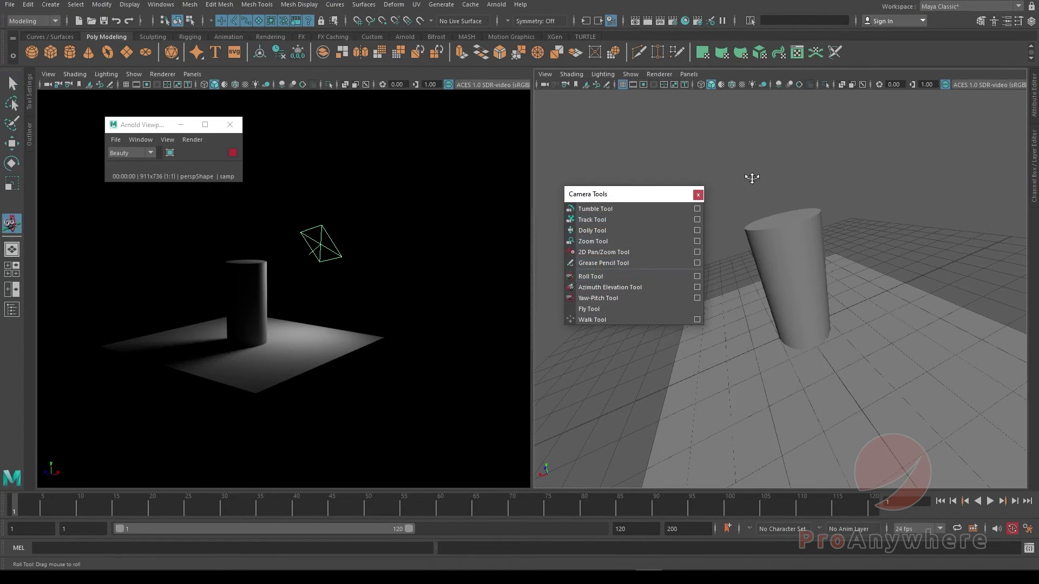
drag(769, 165, 721, 165)
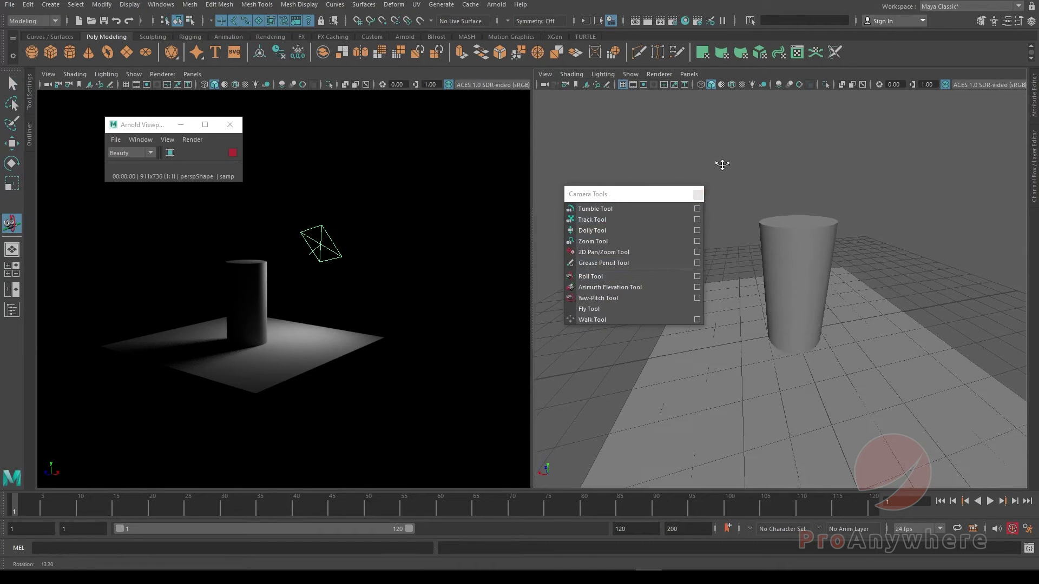
drag(862, 167, 919, 178)
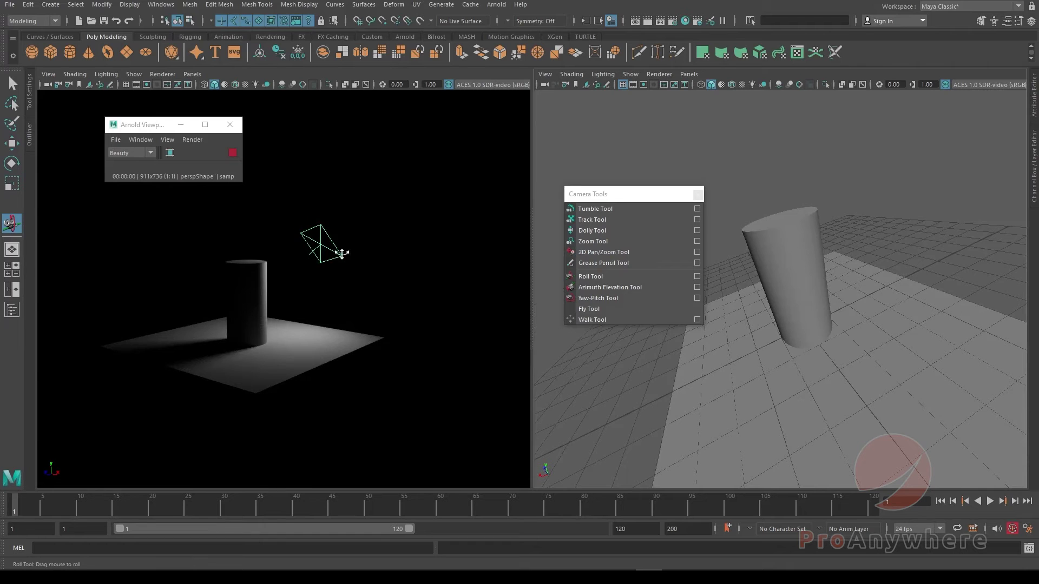
Step: Level the area light's view with the Roll Tool and swing the light around the cylinder with the Tumble Tool
drag(913, 140, 893, 170)
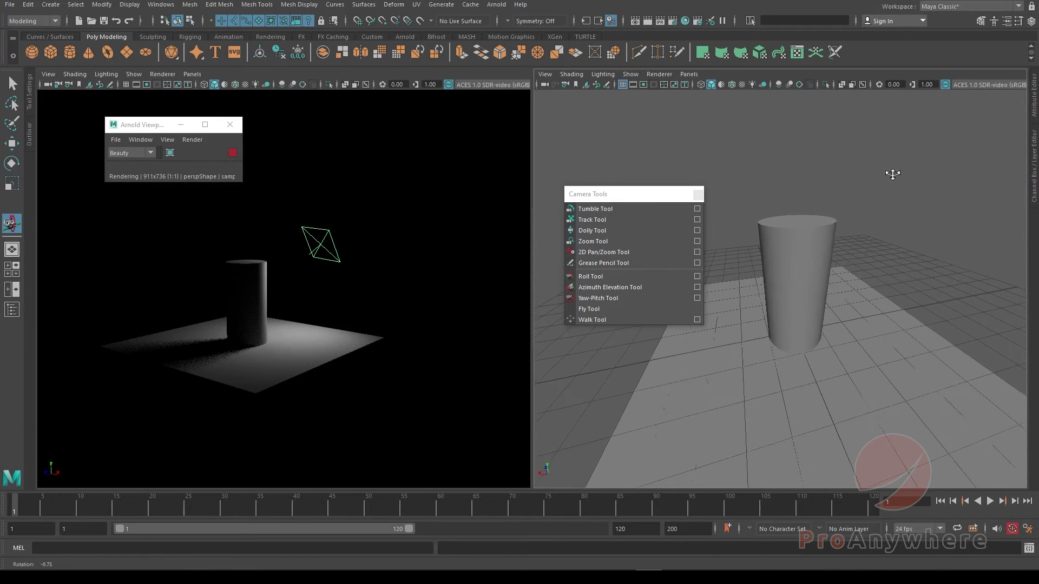
click(640, 209)
drag(909, 255, 757, 266)
drag(845, 254, 783, 260)
drag(876, 257, 836, 260)
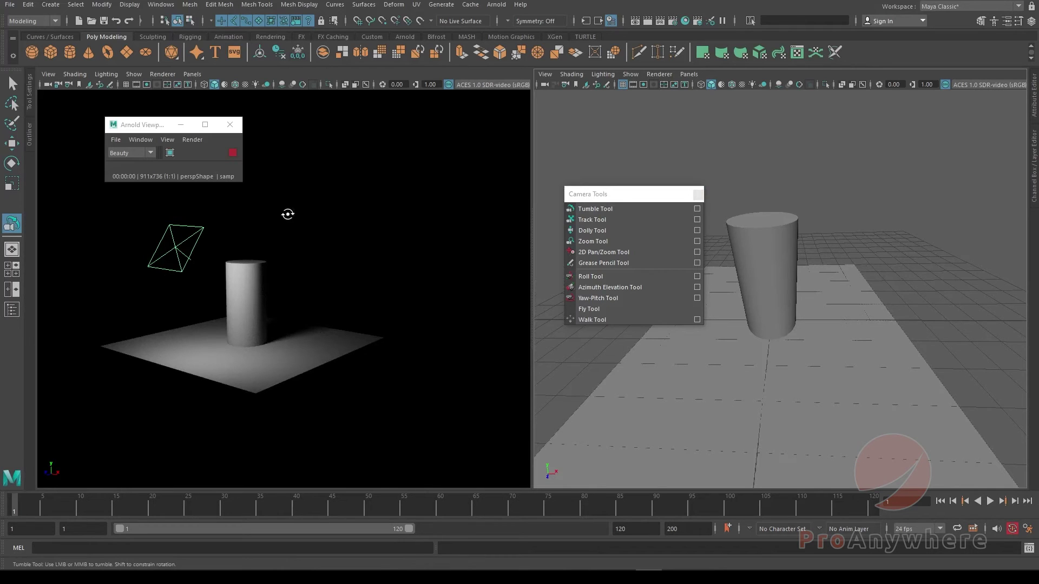
Step: Stop the live Arnold render and switch the perspective view to a single-pane layout with the whole scene in view
click(233, 152)
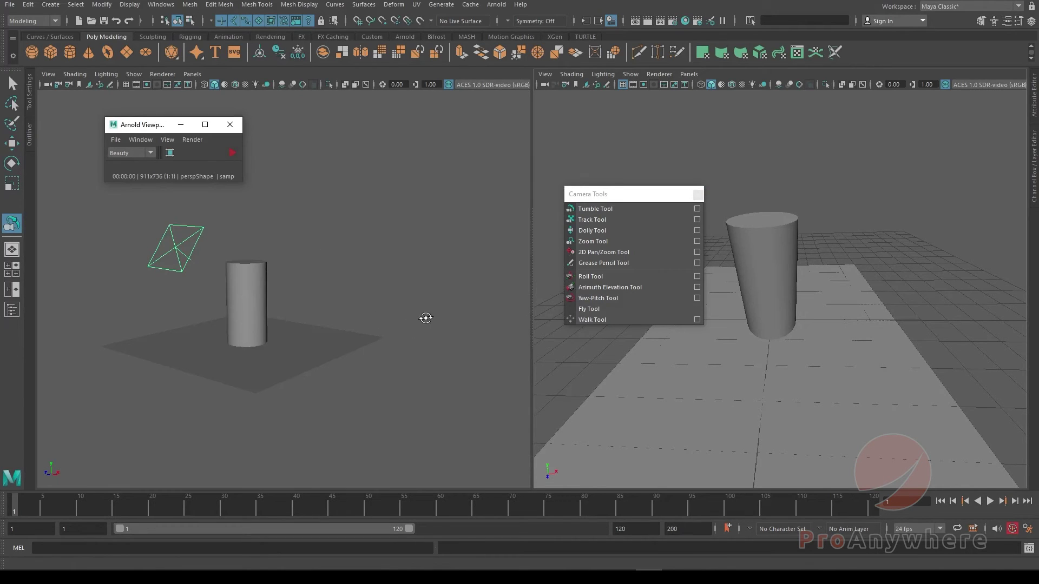
click(190, 76)
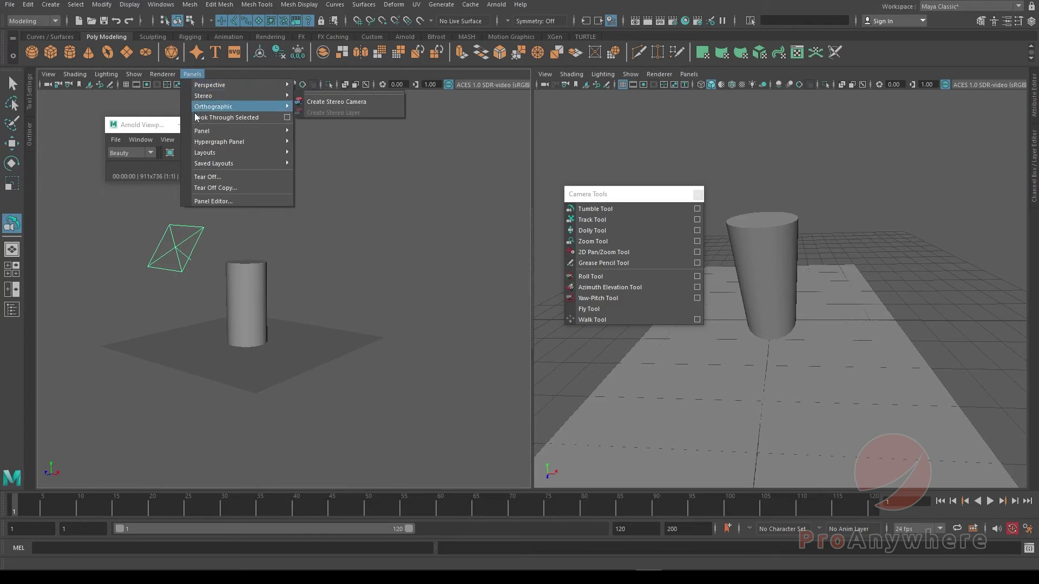
mouse_move(211, 152)
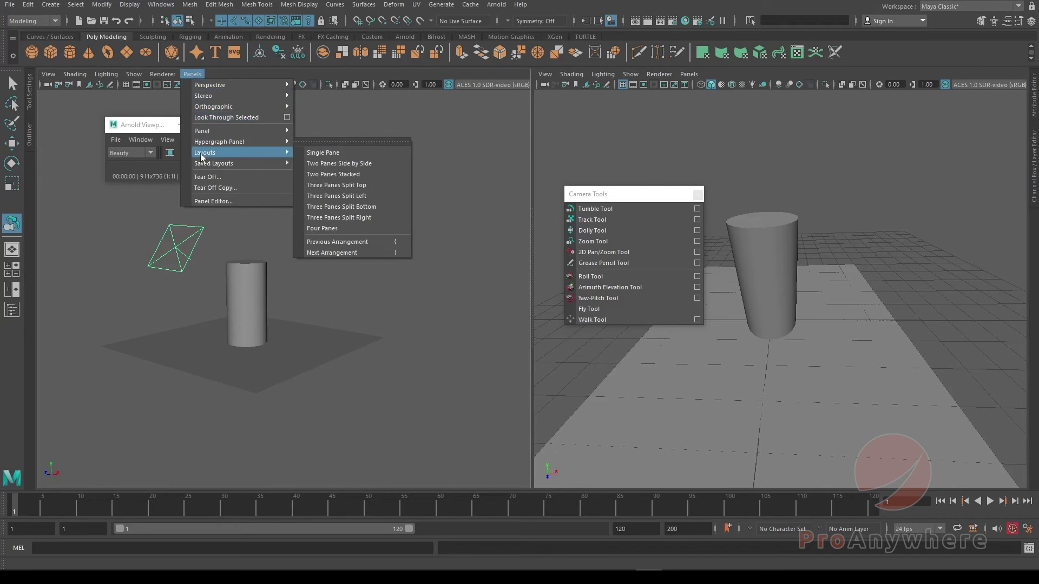
click(327, 152)
drag(451, 238, 473, 281)
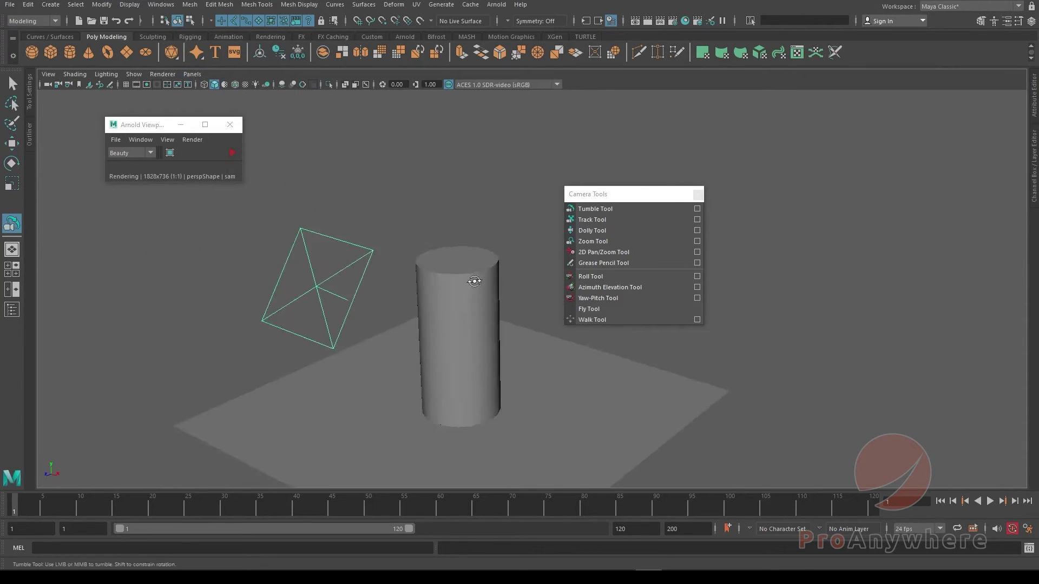
scroll(471, 278, down, 4)
key(q)
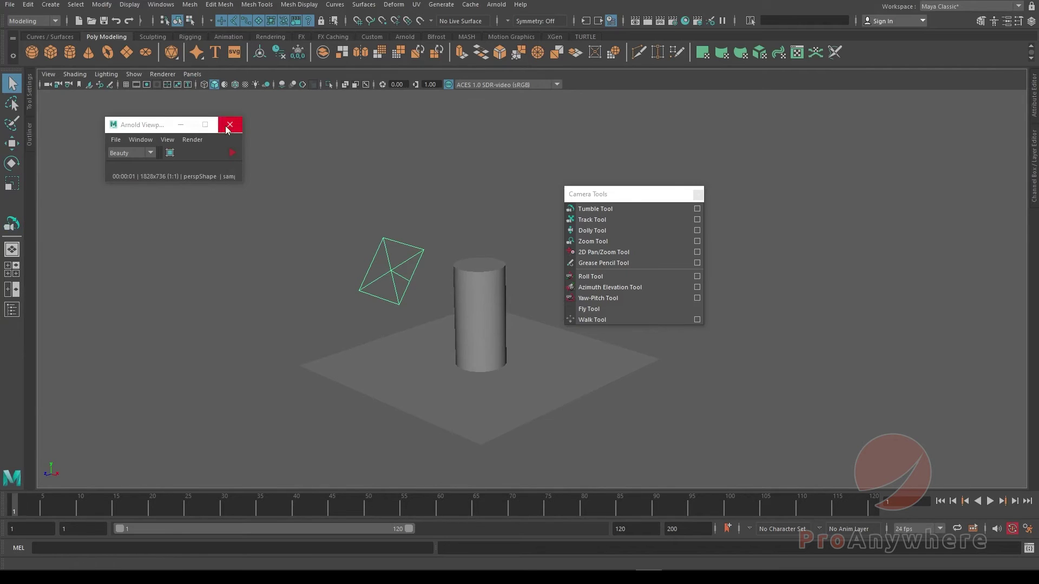
Step: Close the Arnold viewport window and the Camera Tools palette, and return the perspective view to Maya's standard renderer
click(230, 124)
click(698, 195)
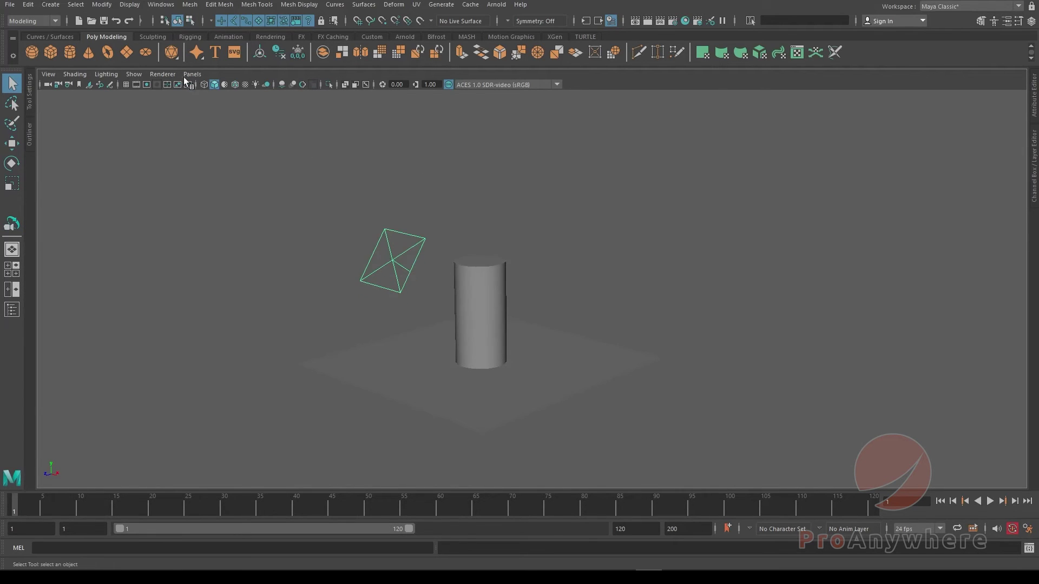
click(165, 74)
click(169, 97)
Step: Clear the selection on the cylinder, plane and light, and show the grid in the perspective view
alt+drag(295, 155, 523, 233)
alt+middle_drag(523, 233, 528, 213)
alt+drag(529, 214, 701, 315)
key(f)
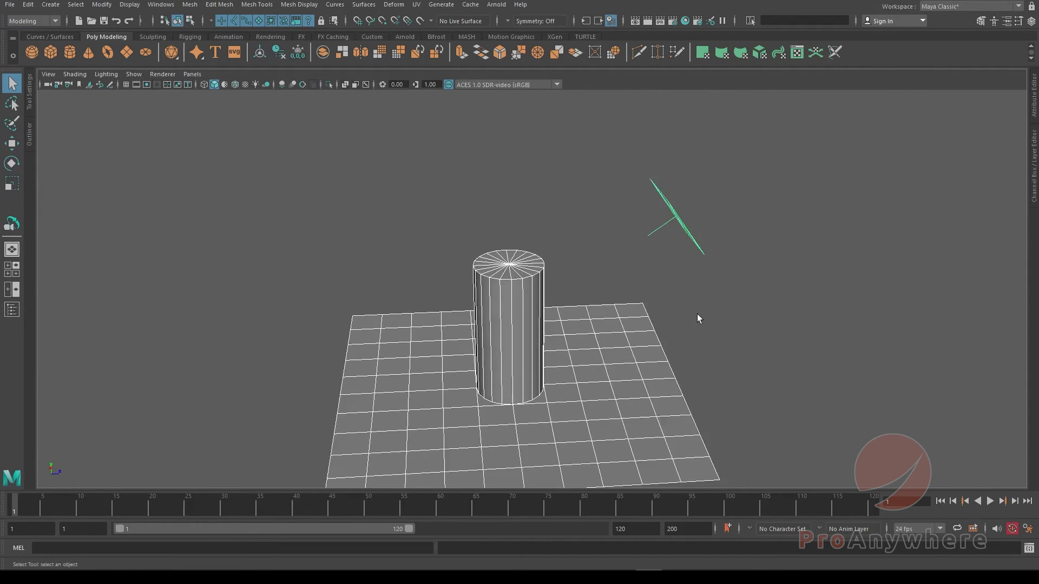
alt+right_drag(698, 314, 635, 256)
alt+middle_drag(635, 256, 619, 214)
click(344, 194)
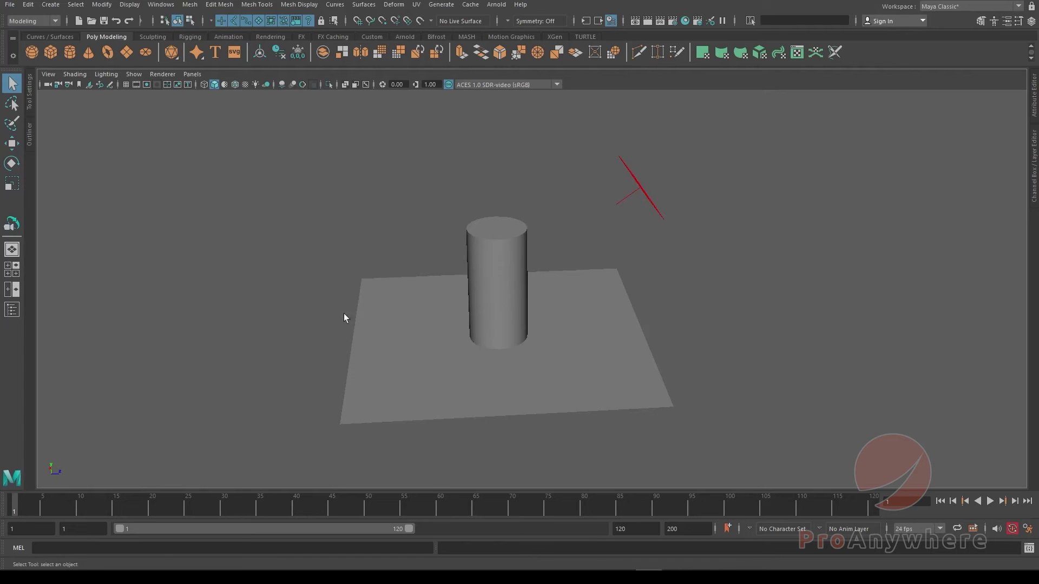
click(134, 74)
click(157, 522)
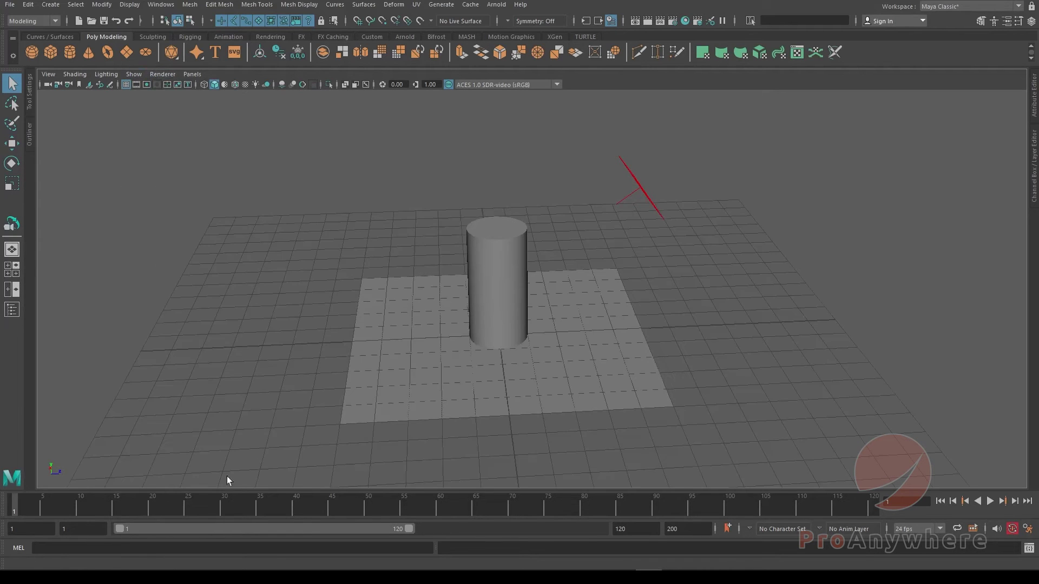
click(130, 4)
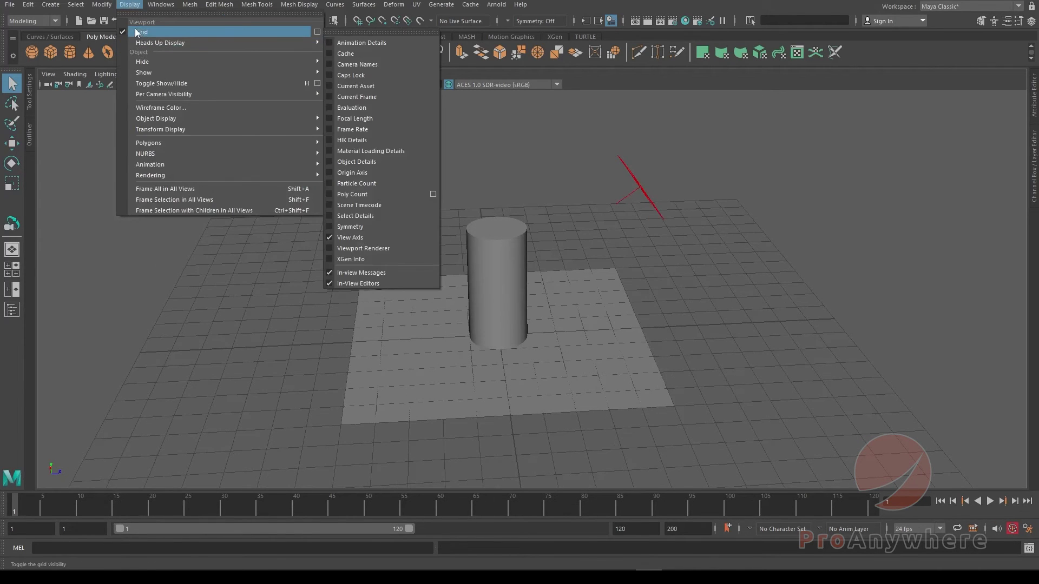
click(413, 347)
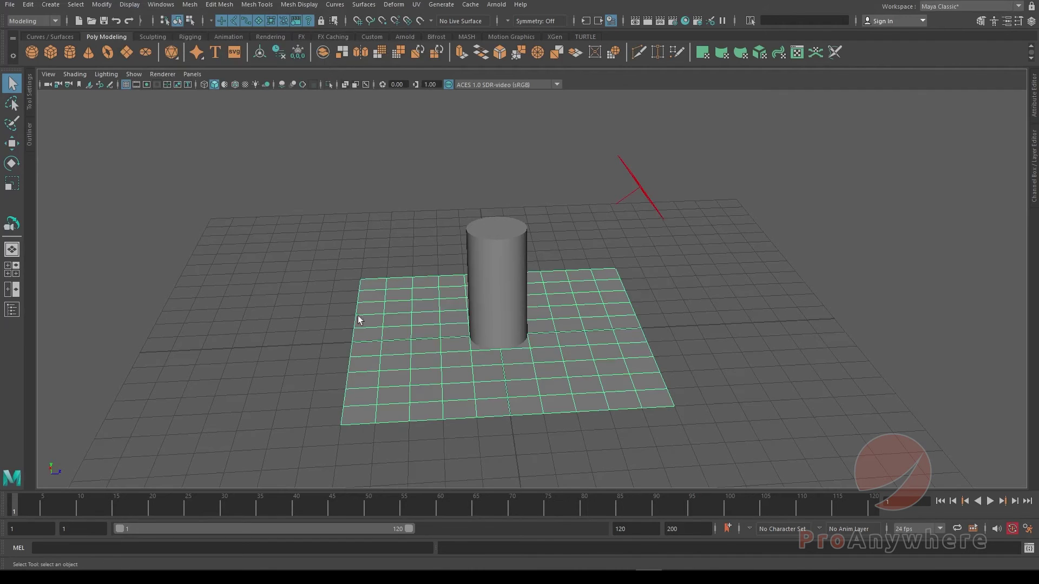
click(324, 246)
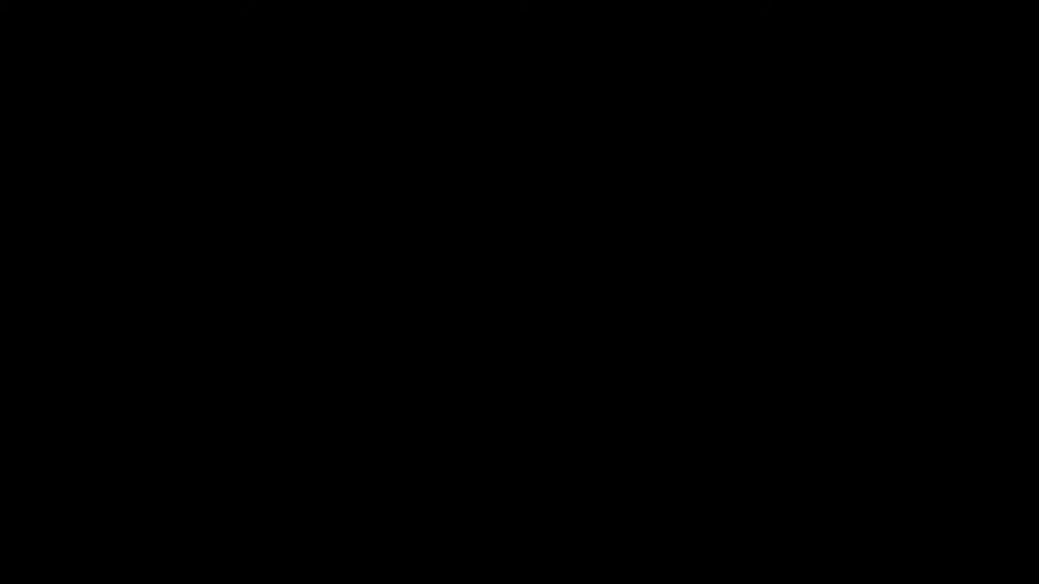